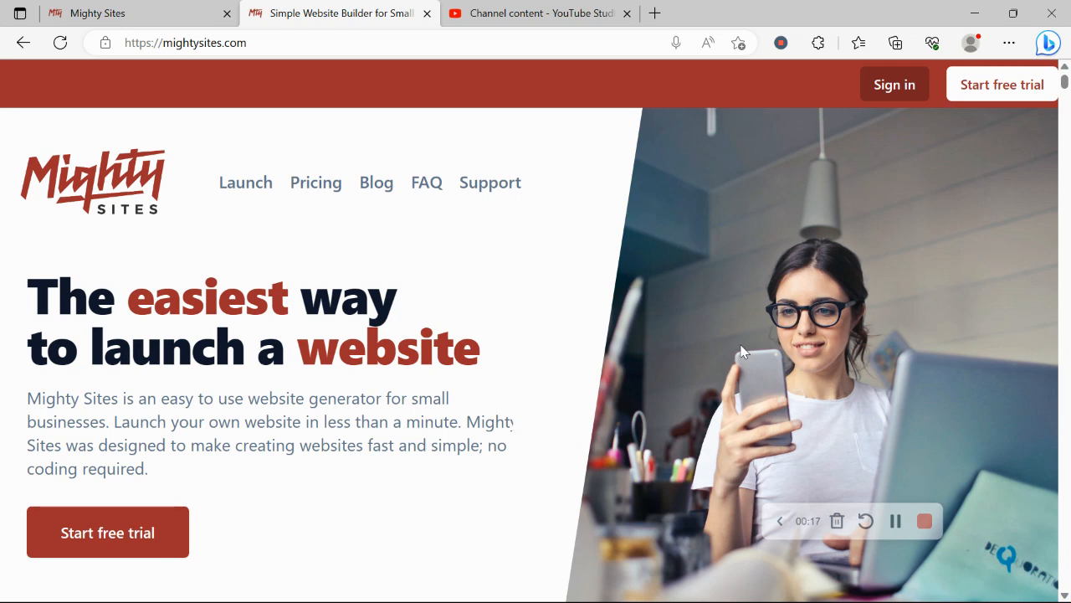
Scroll down through the mightysites.com marketing homepage
scroll(740, 352, down, 3)
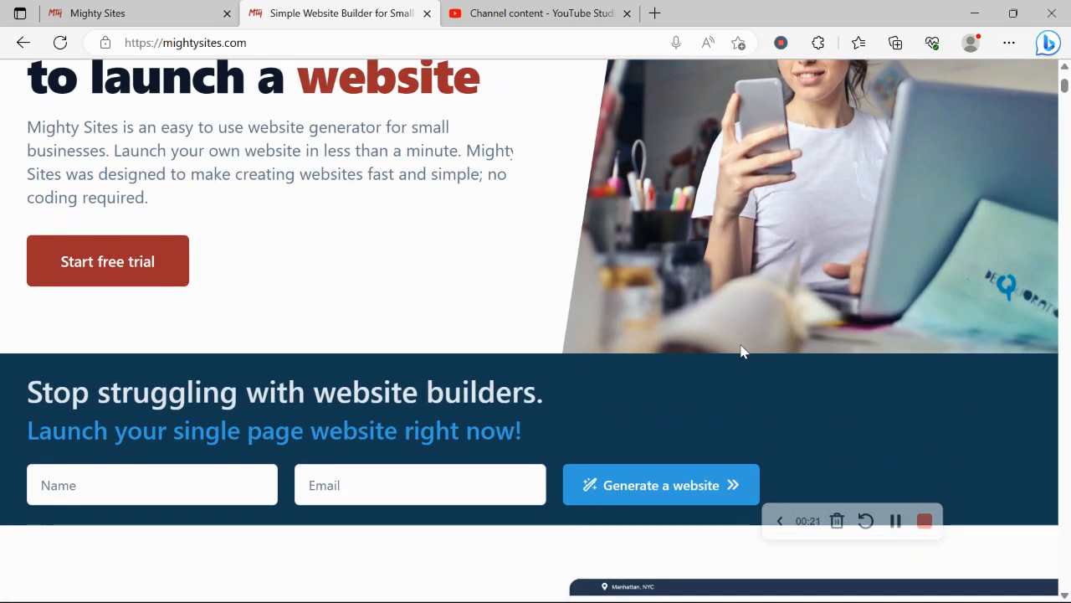
scroll(740, 351, down, 1)
scroll(741, 351, down, 5)
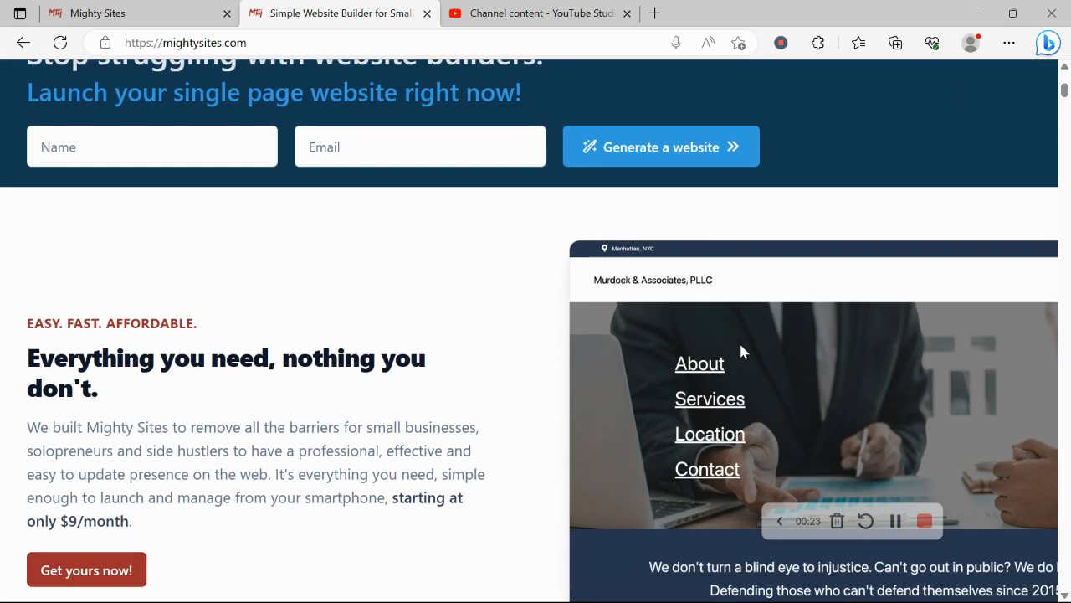
scroll(741, 352, down, 1)
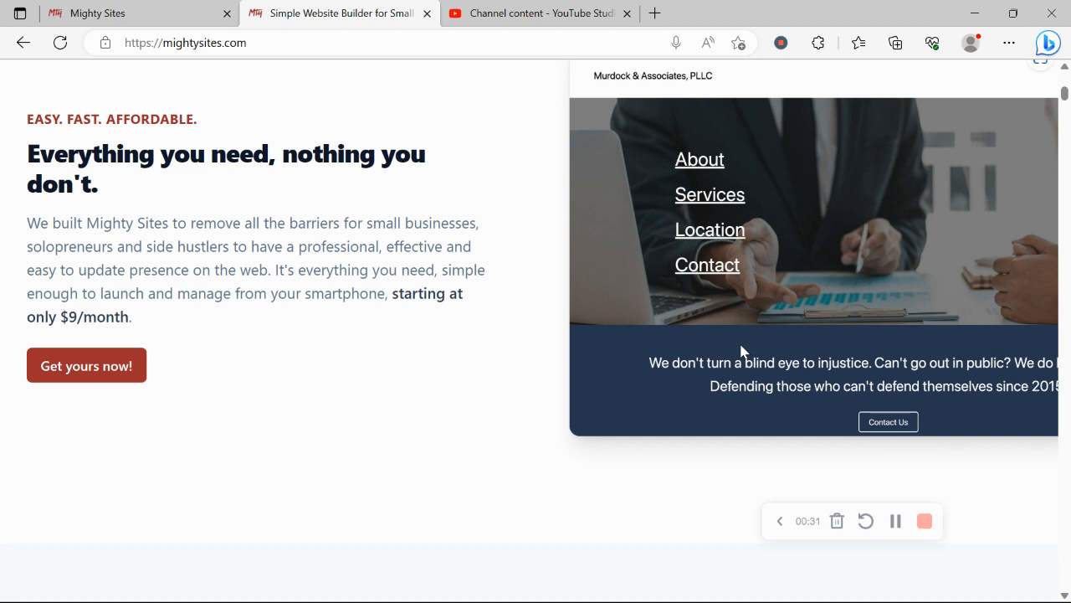
scroll(741, 351, down, 2)
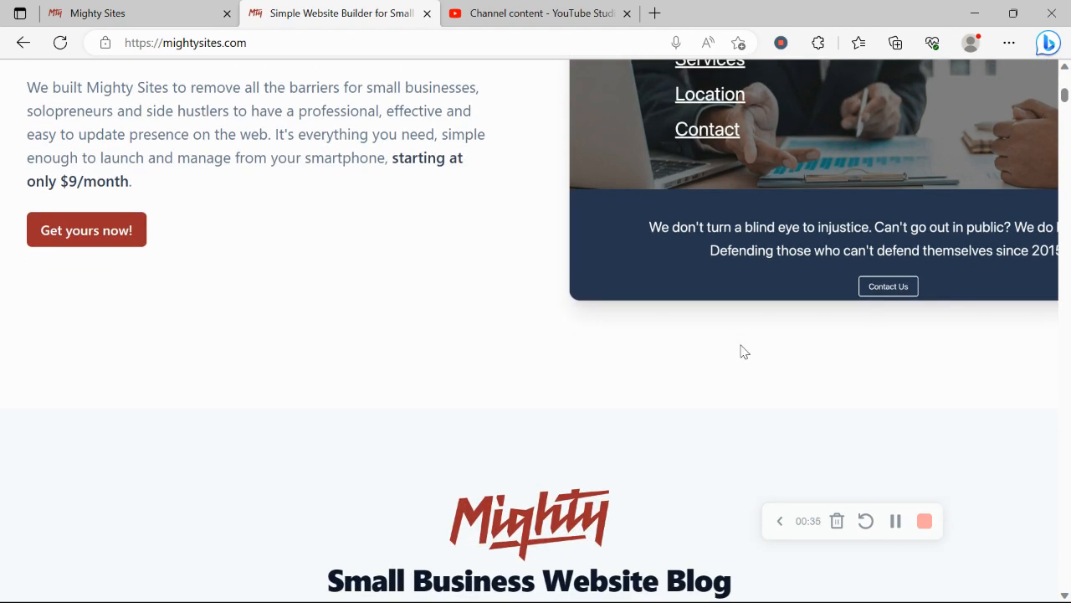
scroll(741, 352, down, 1)
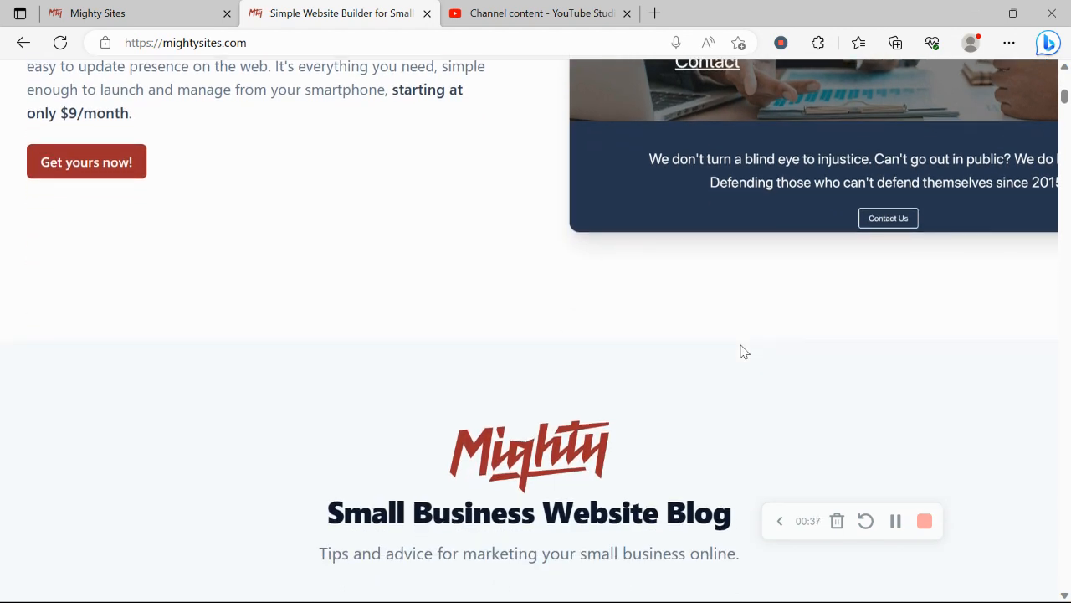
scroll(741, 352, down, 5)
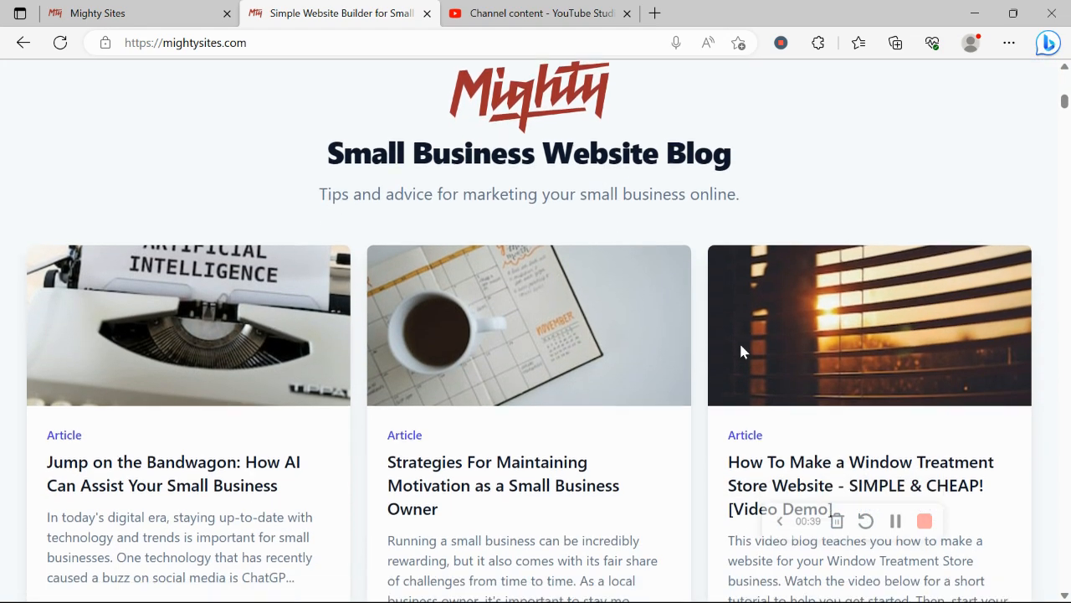
scroll(741, 352, down, 6)
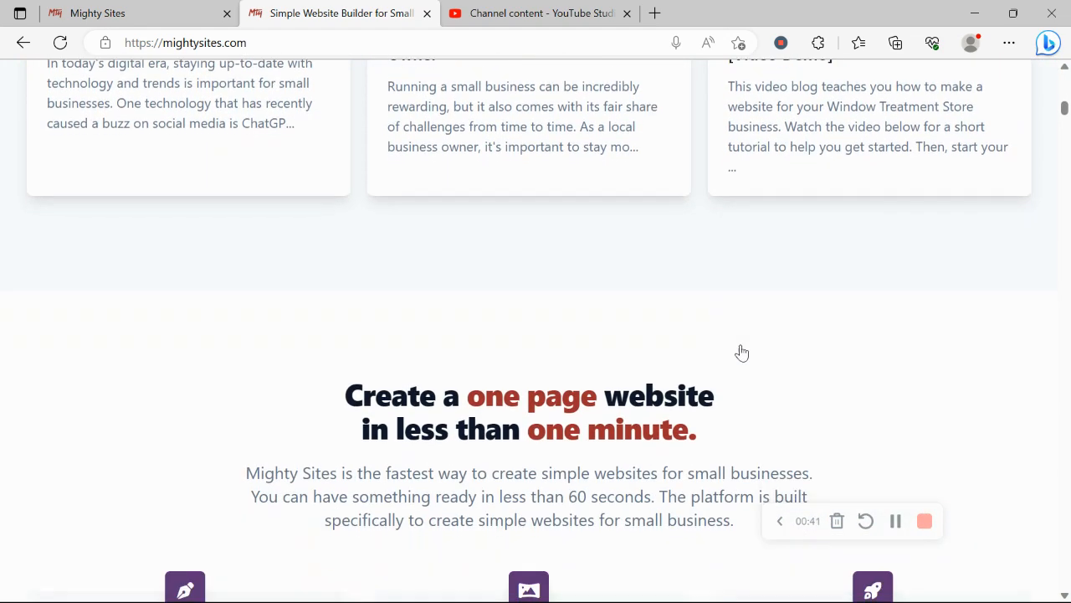
scroll(741, 352, down, 3)
Highlight the one-page website and instant templates headings, then switch to the site builder app tab
drag(343, 201, 407, 197)
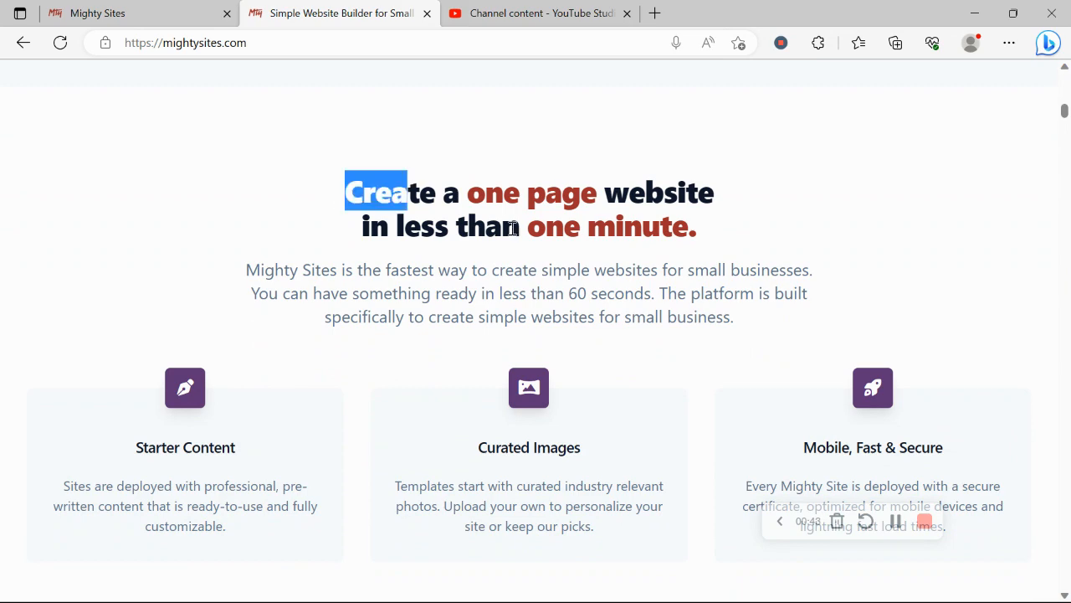
drag(514, 228, 839, 220)
click(519, 313)
scroll(517, 313, down, 5)
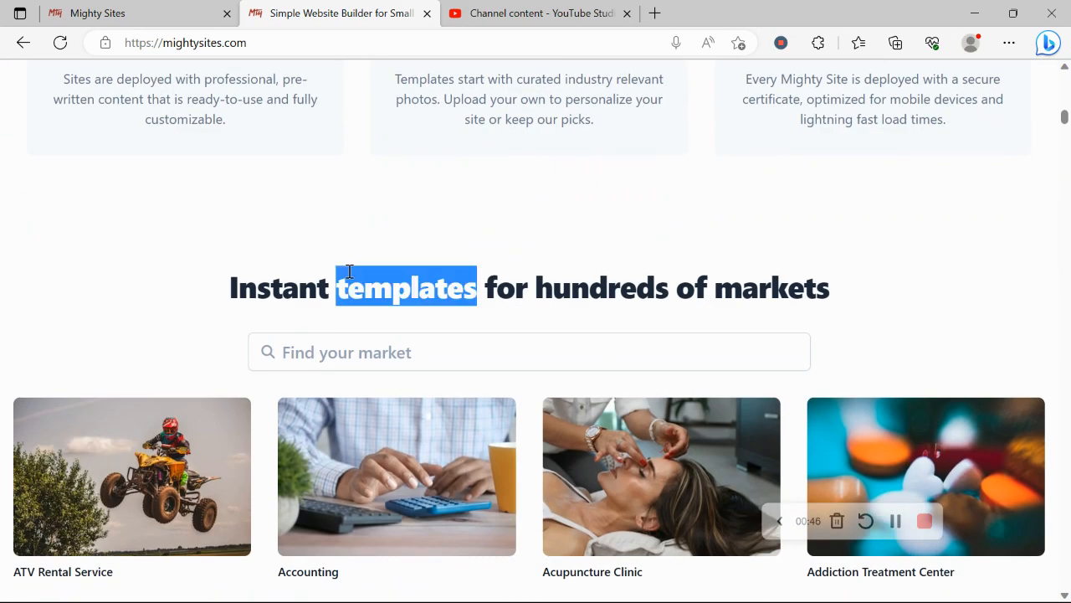
triple_click(349, 270)
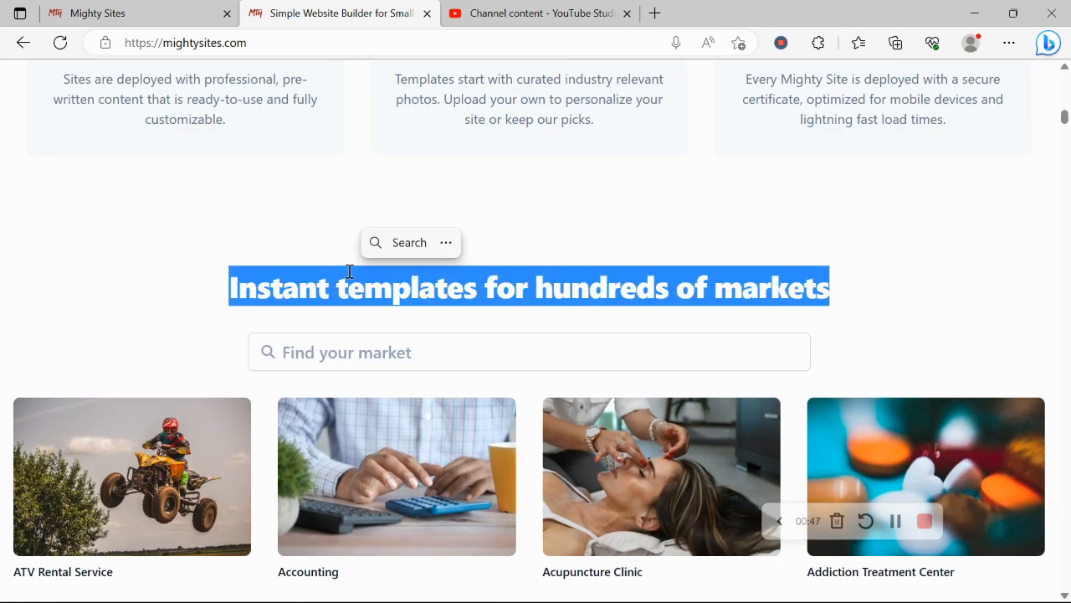
click(96, 8)
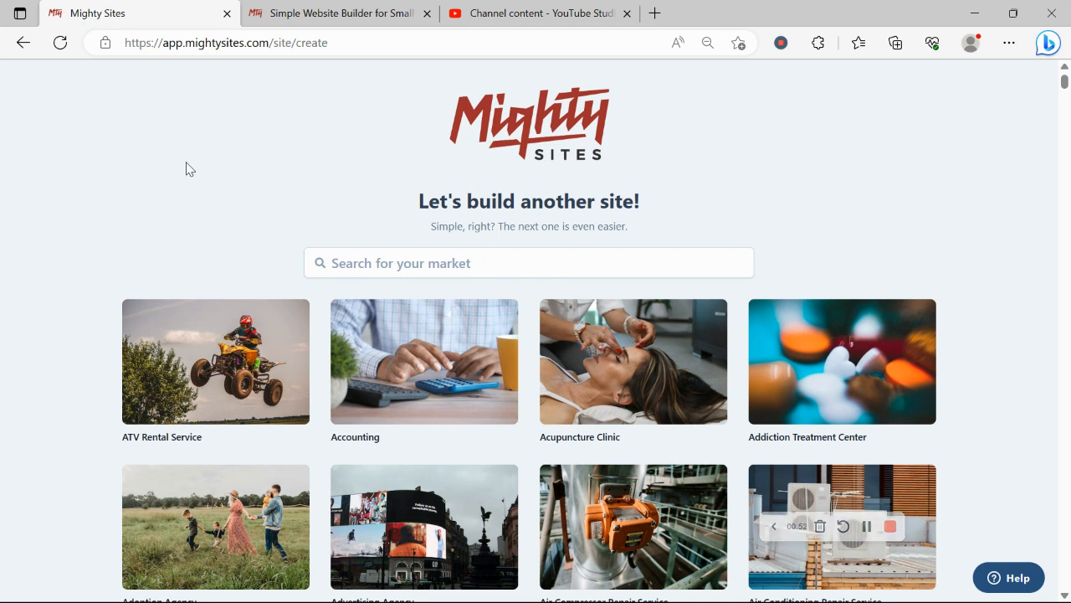
Search the market templates for 'diam' and pick Diamond Dealer as the site's market
scroll(185, 169, down, 6)
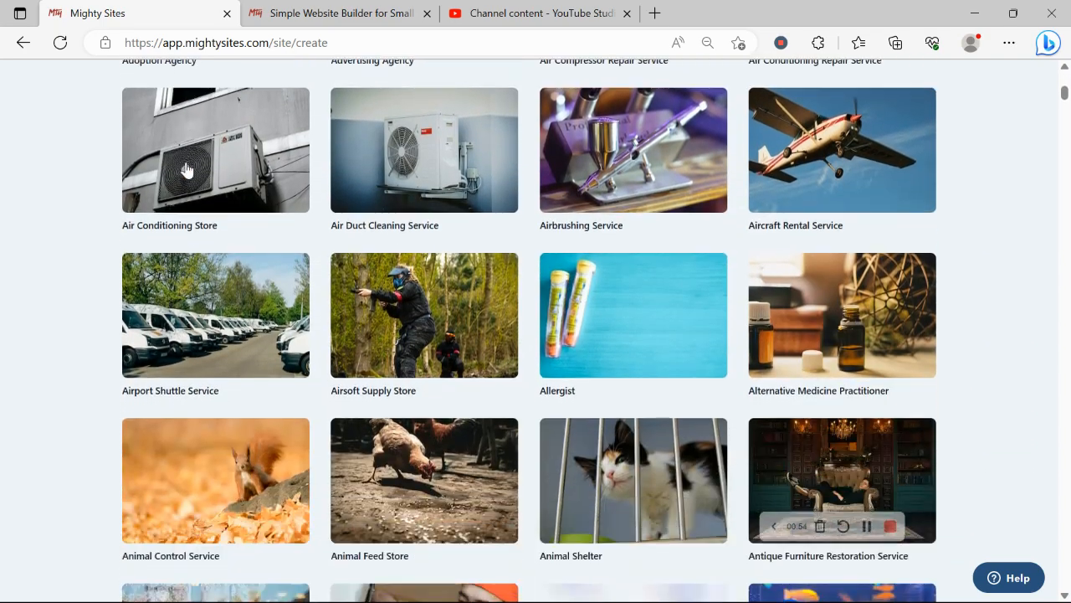
scroll(186, 168, down, 8)
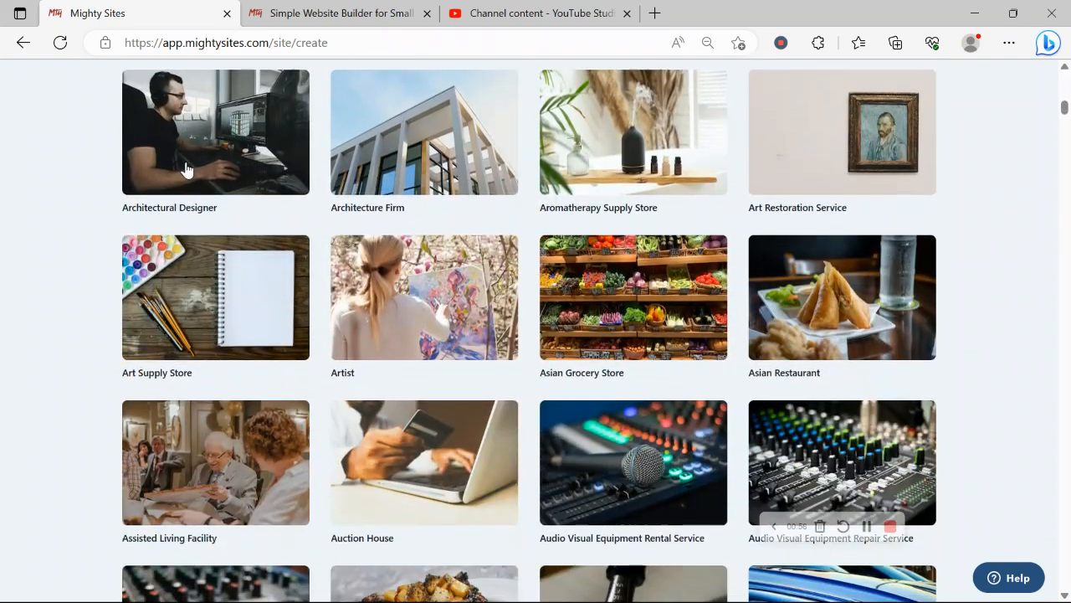
scroll(186, 170, down, 4)
scroll(187, 167, up, 3)
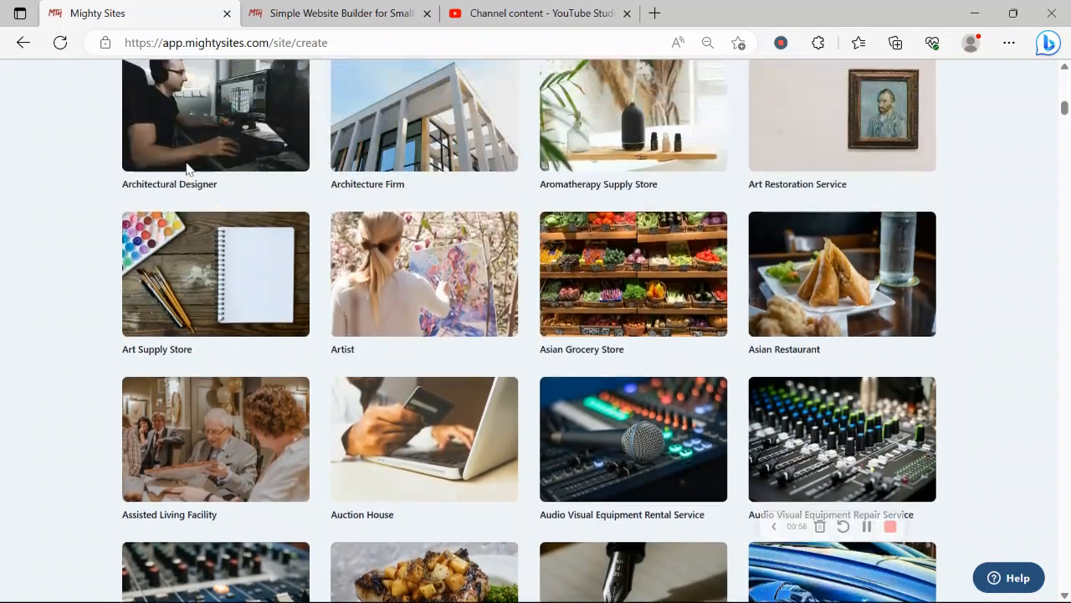
scroll(186, 168, up, 10)
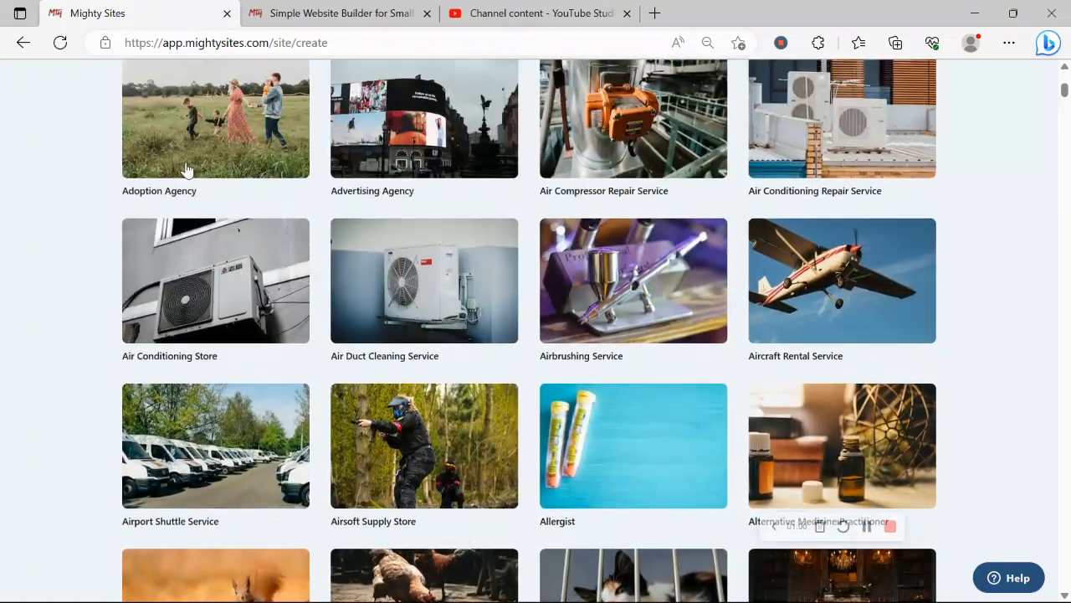
scroll(186, 168, up, 4)
click(390, 192)
text(d)
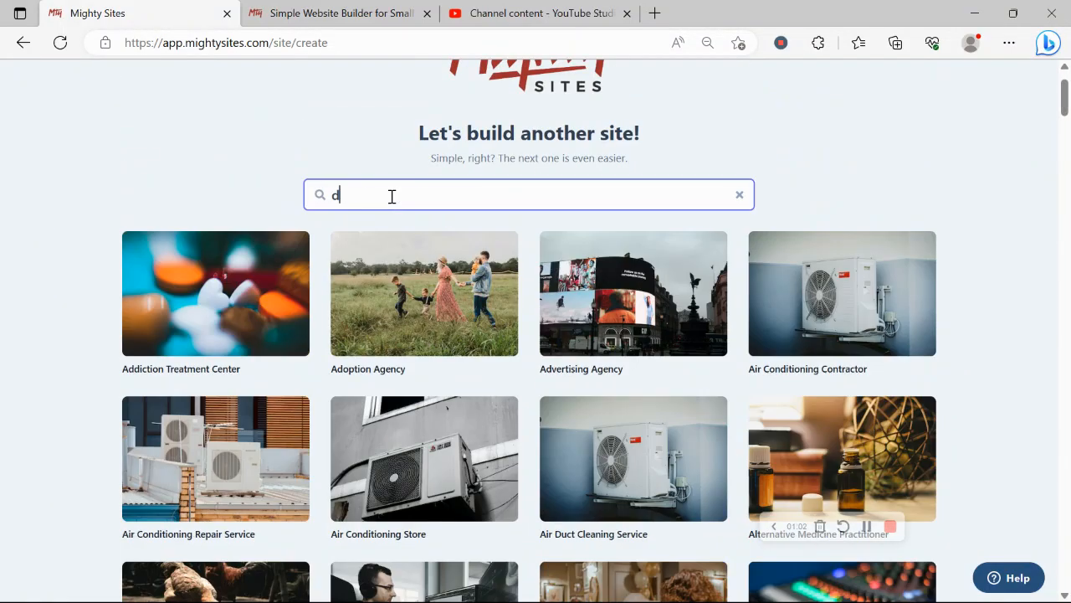
text(iam)
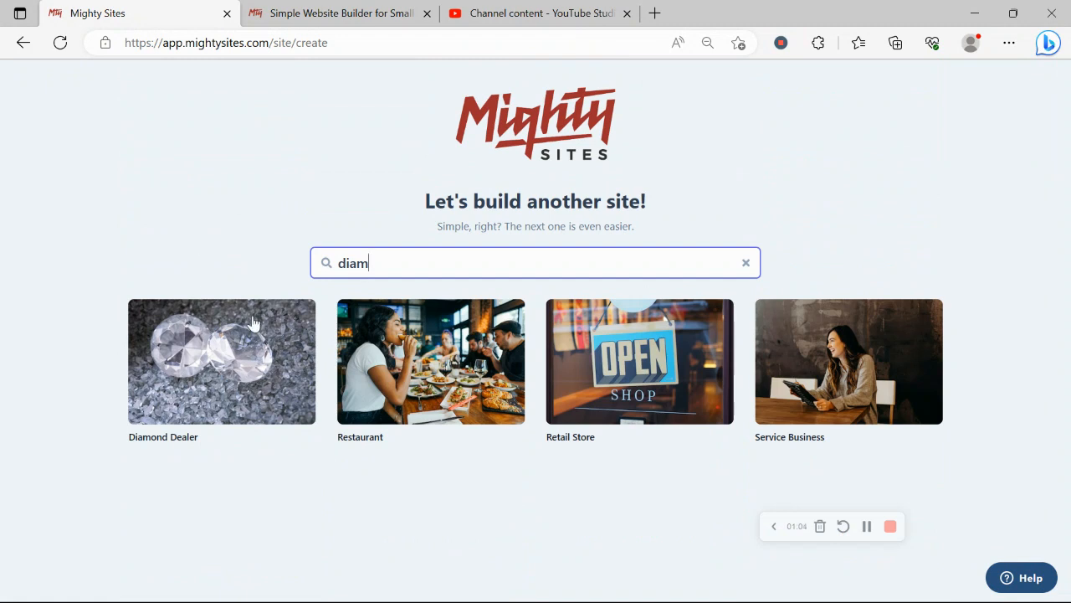
click(234, 360)
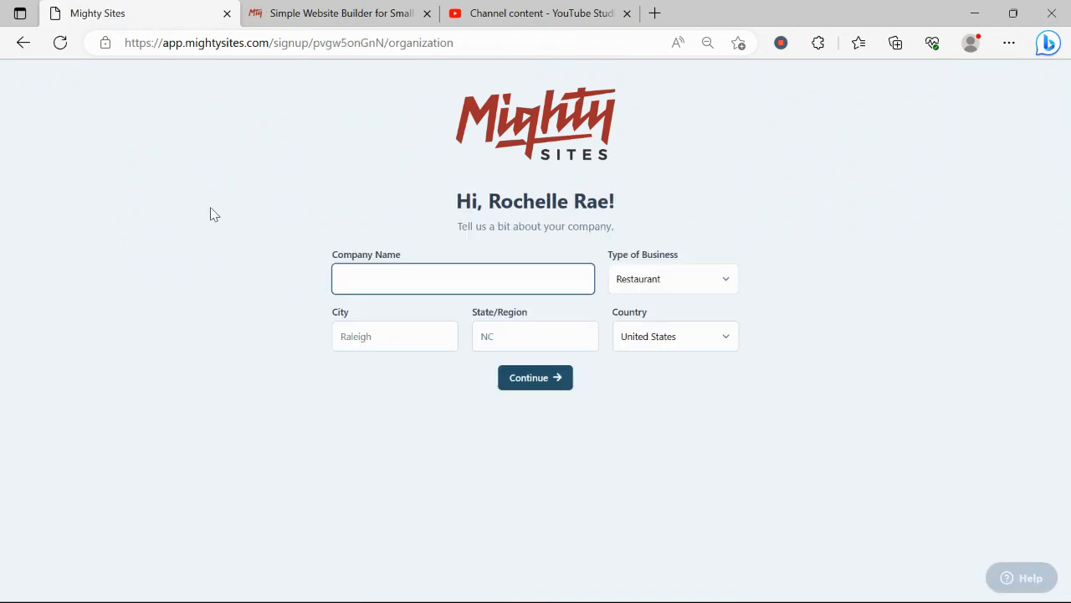
Enter the company name Rochelle's Diamonds and the city Denver
text(Rochell)
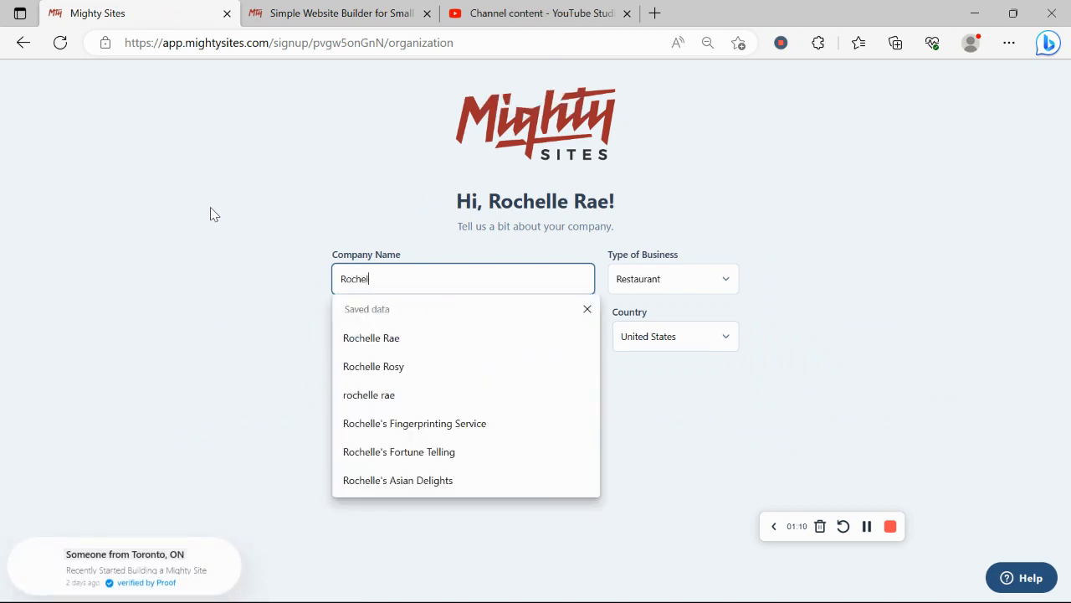
text(e's)
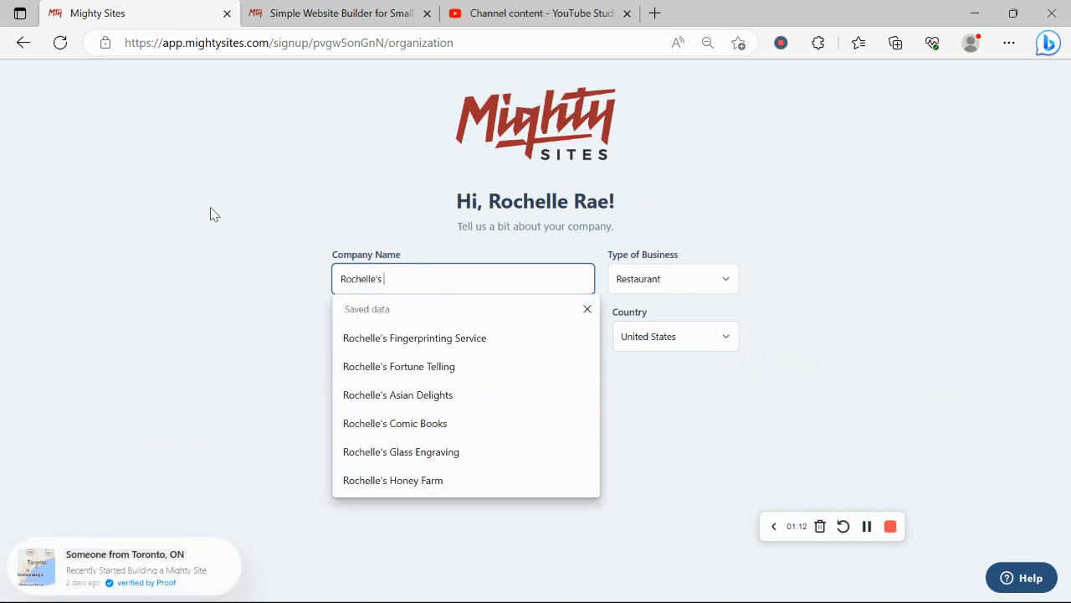
key(Caps_Lock)
text(D)
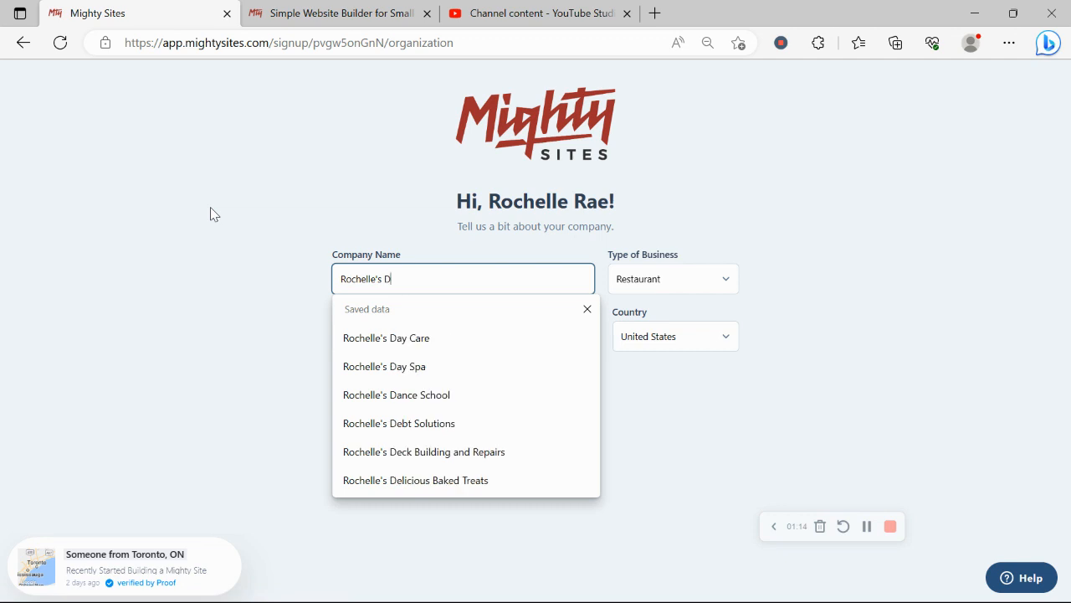
key(Caps_Lock)
text(iamo)
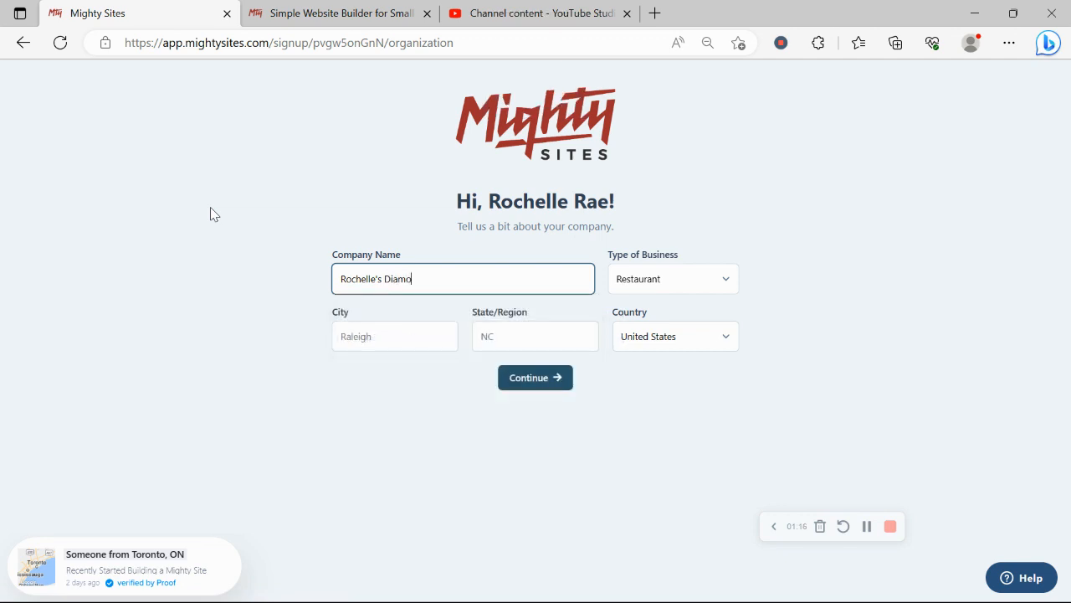
text(n ds)
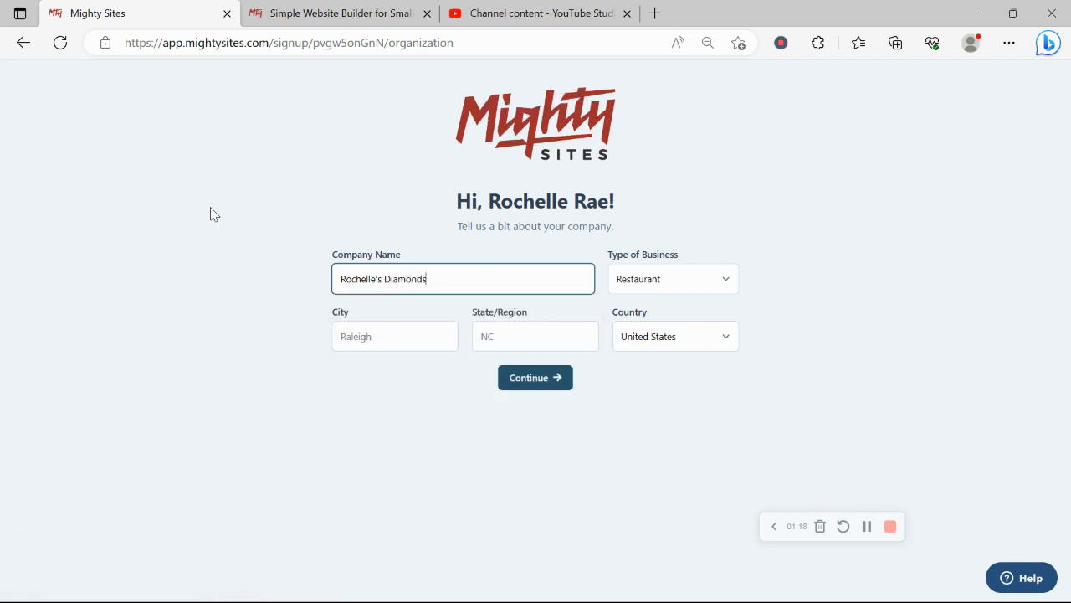
click(402, 346)
text(D)
key(Caps_Lock)
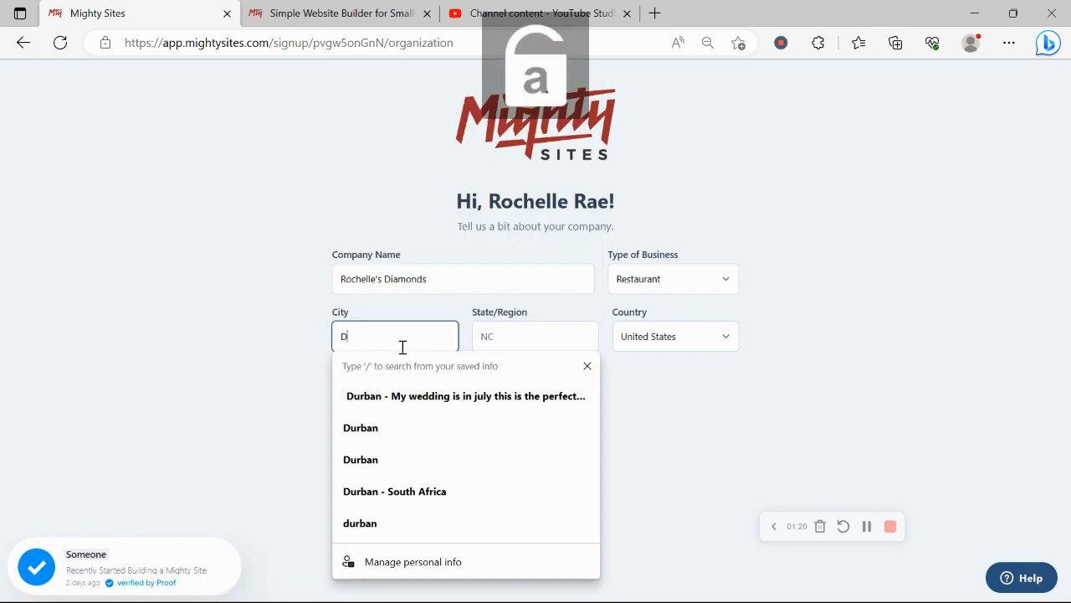
text(enver)
Set the state to Colorado and the business type to Service, then submit the company details
click(518, 329)
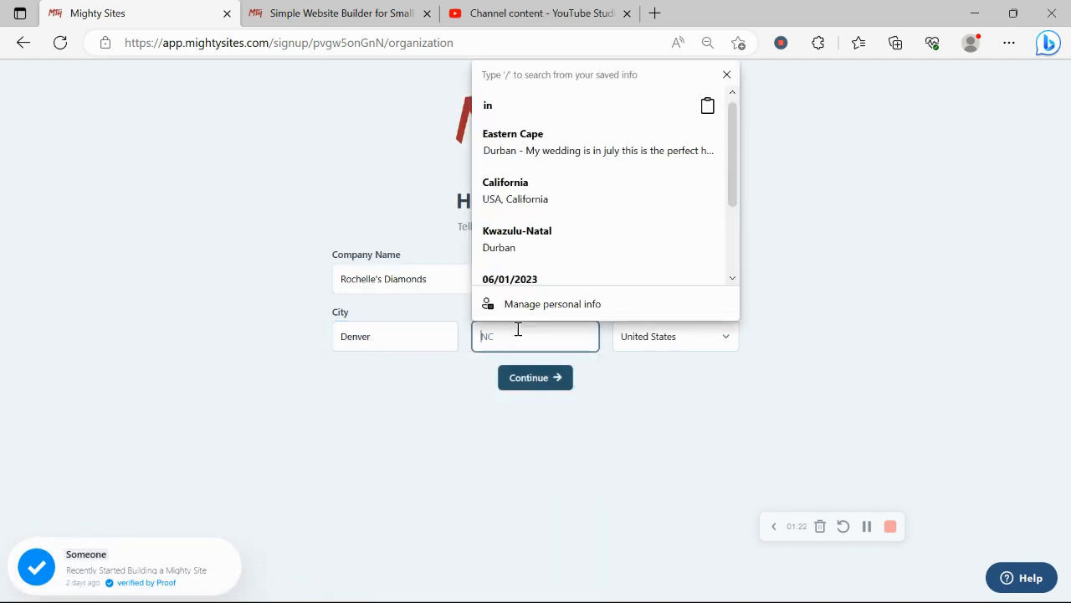
key(Caps_Lock)
text(C)
key(Caps_Lock)
text(olorado)
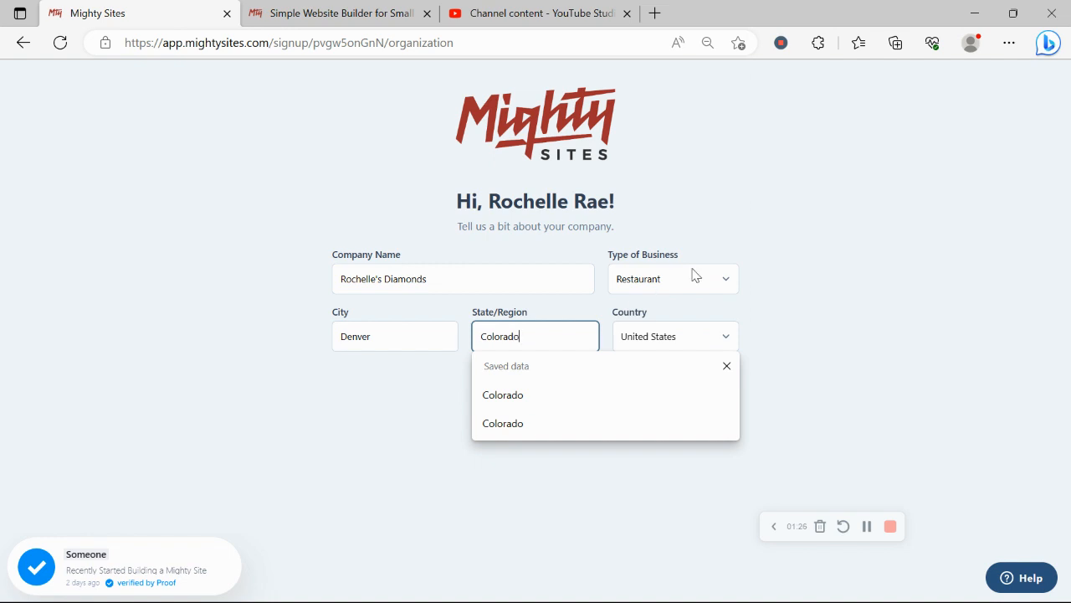
click(694, 276)
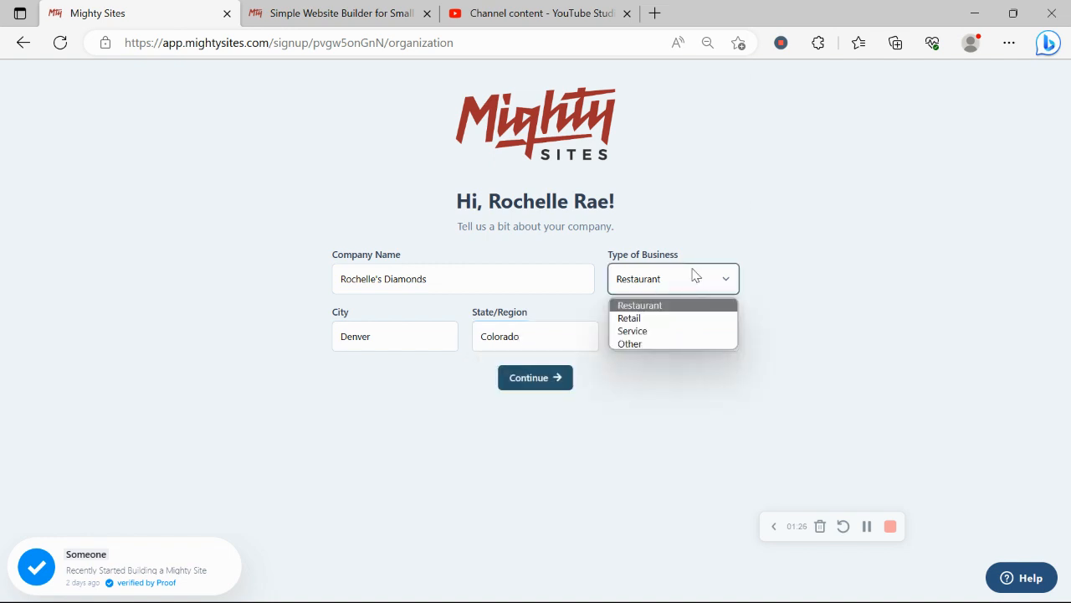
click(667, 331)
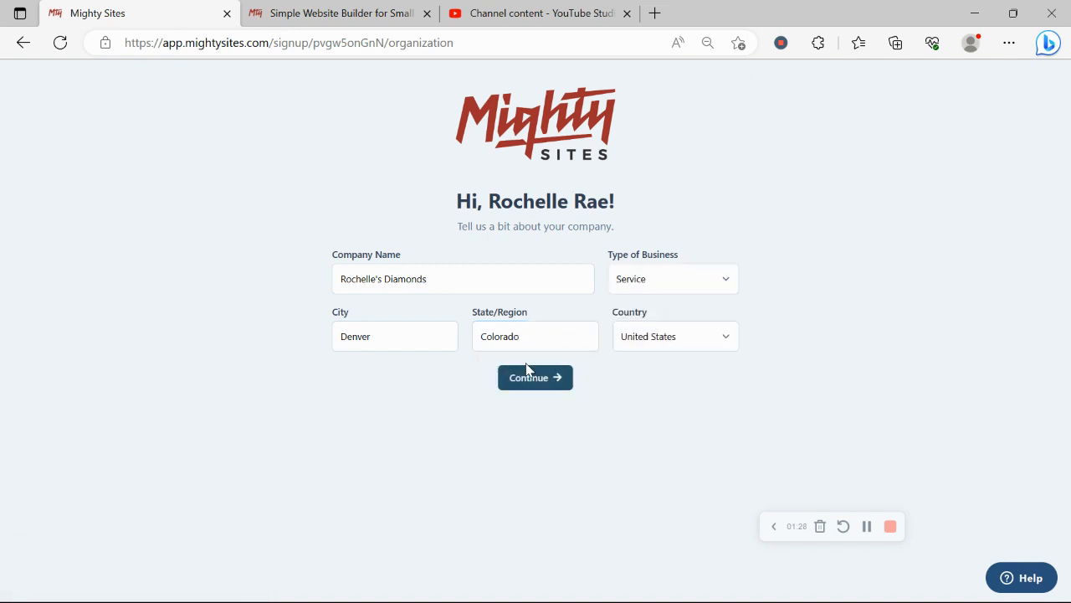
click(530, 376)
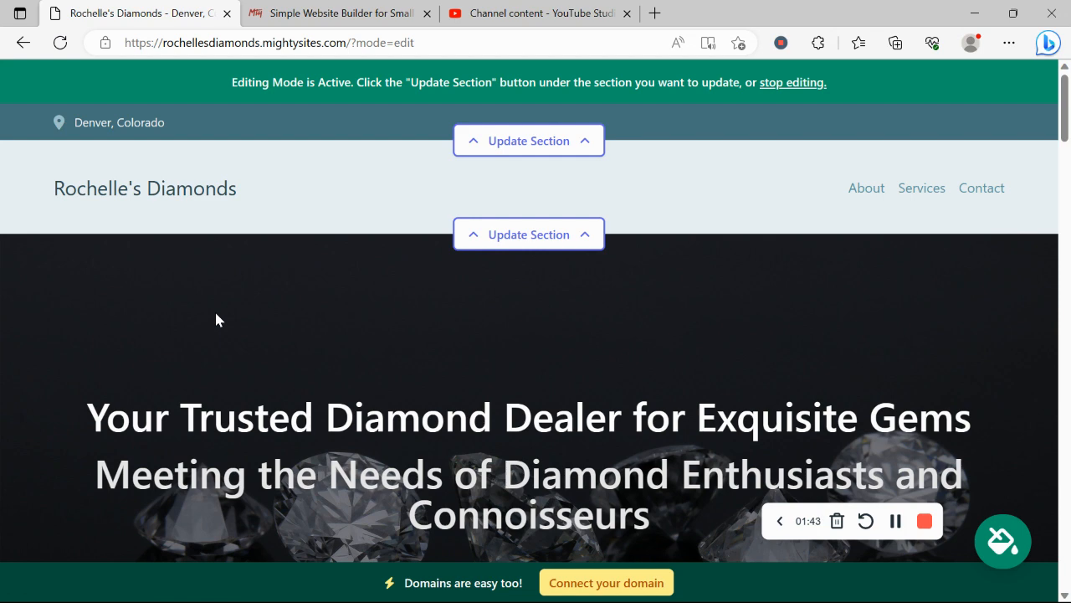
Scroll down through the generated site's sections to the contact form
scroll(216, 318, down, 3)
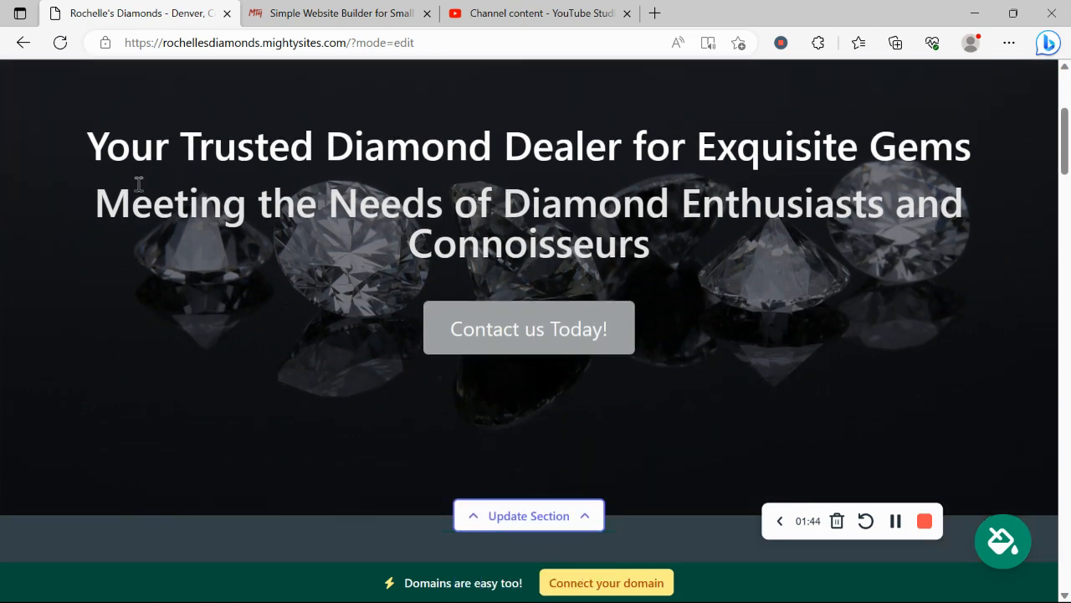
drag(65, 121, 737, 205)
click(741, 321)
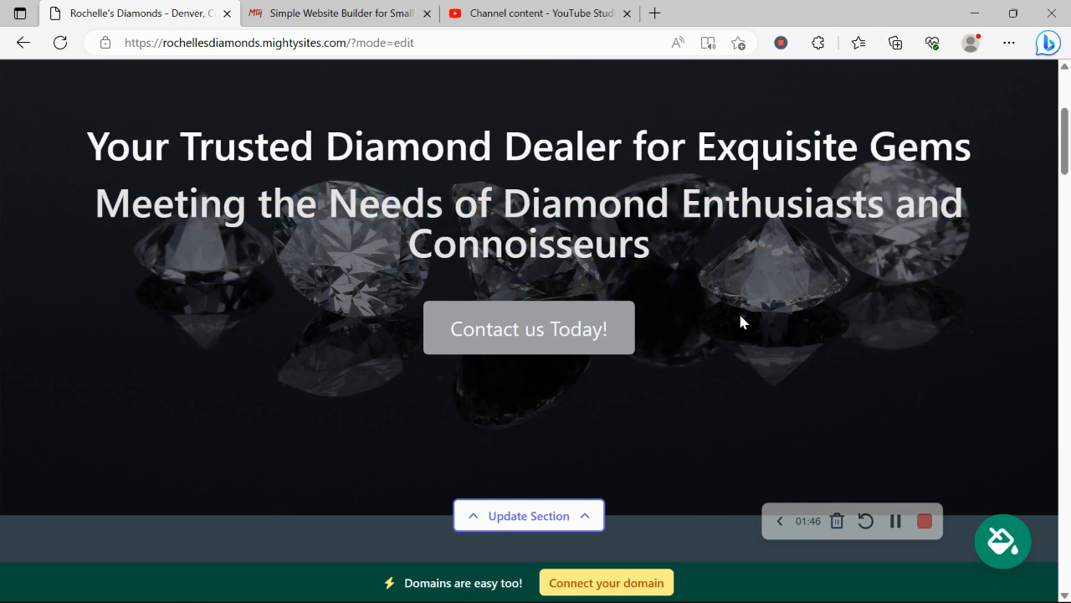
scroll(741, 322, down, 2)
scroll(741, 322, down, 9)
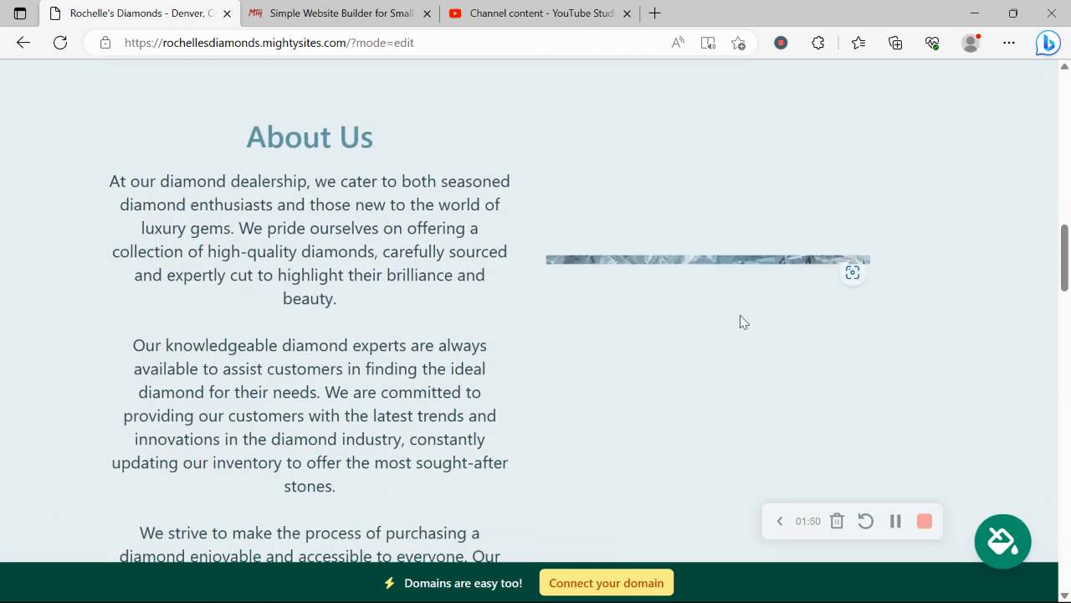
scroll(740, 321, down, 1)
scroll(740, 321, down, 5)
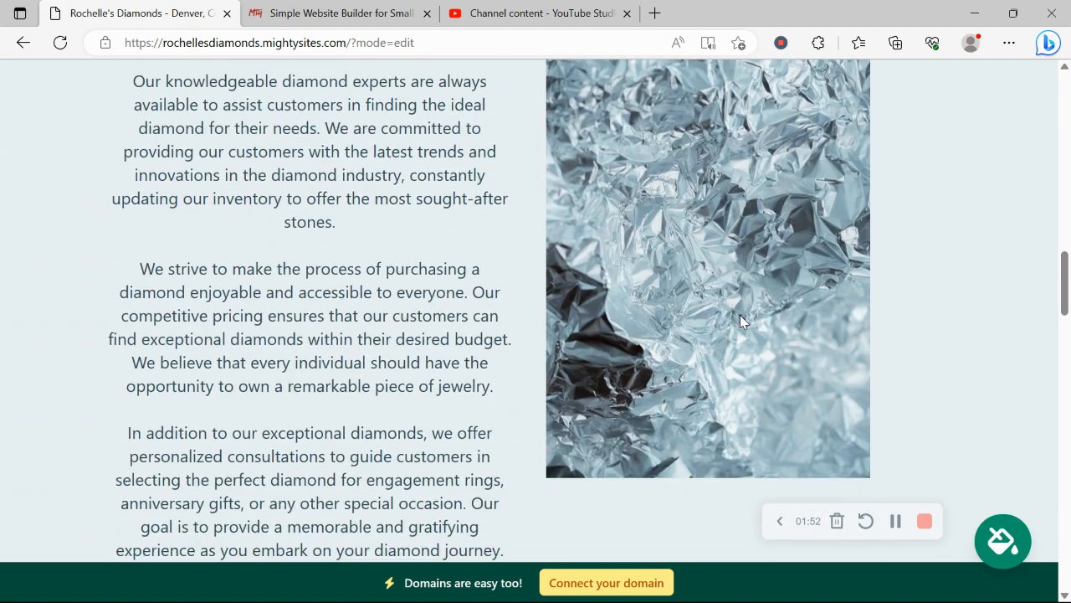
scroll(740, 321, down, 8)
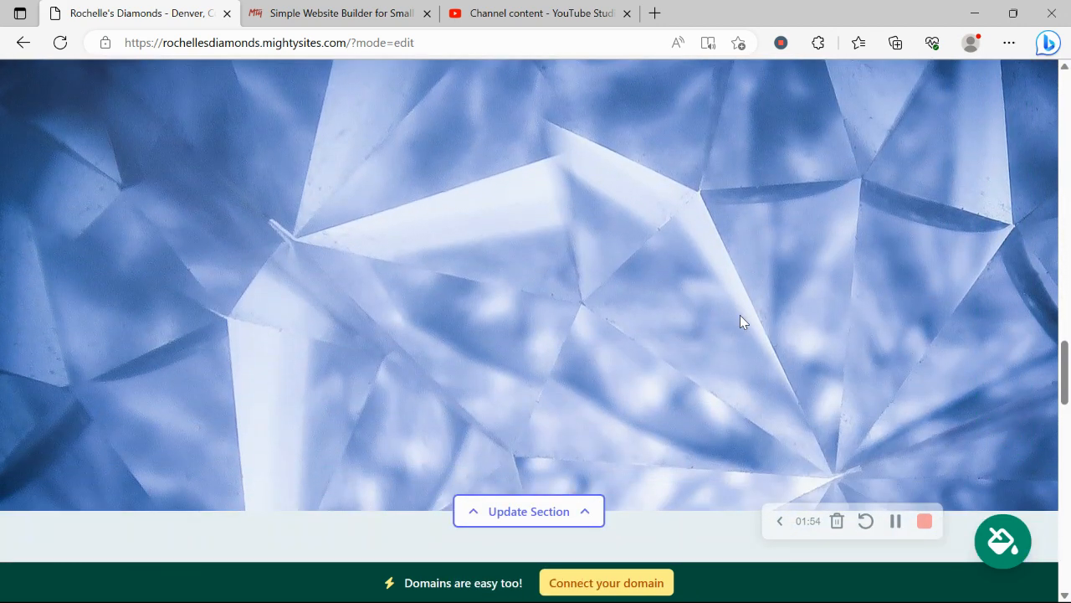
scroll(740, 321, down, 3)
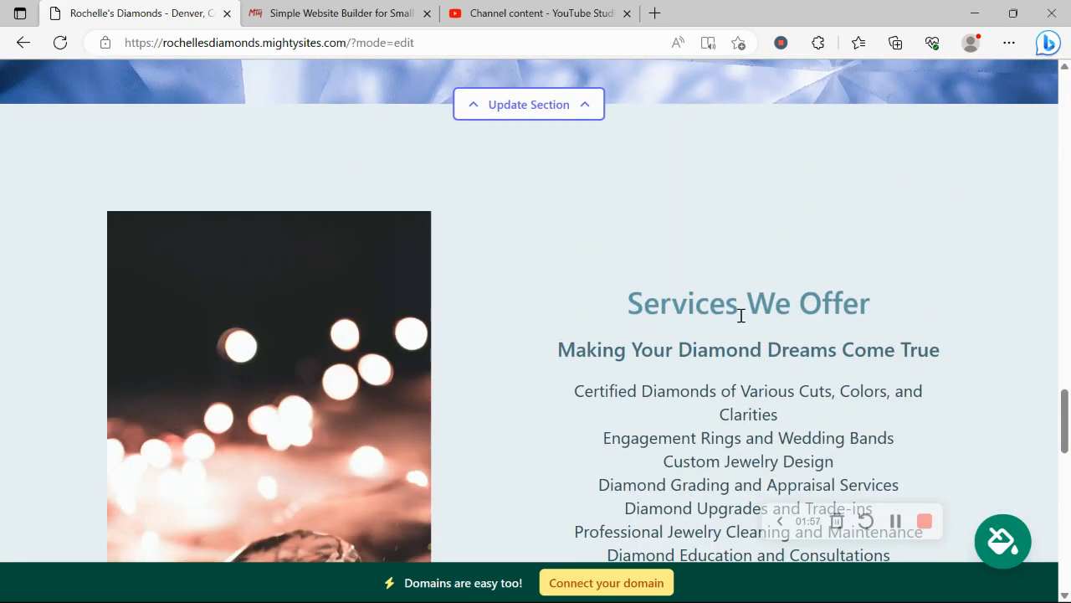
scroll(741, 316, down, 2)
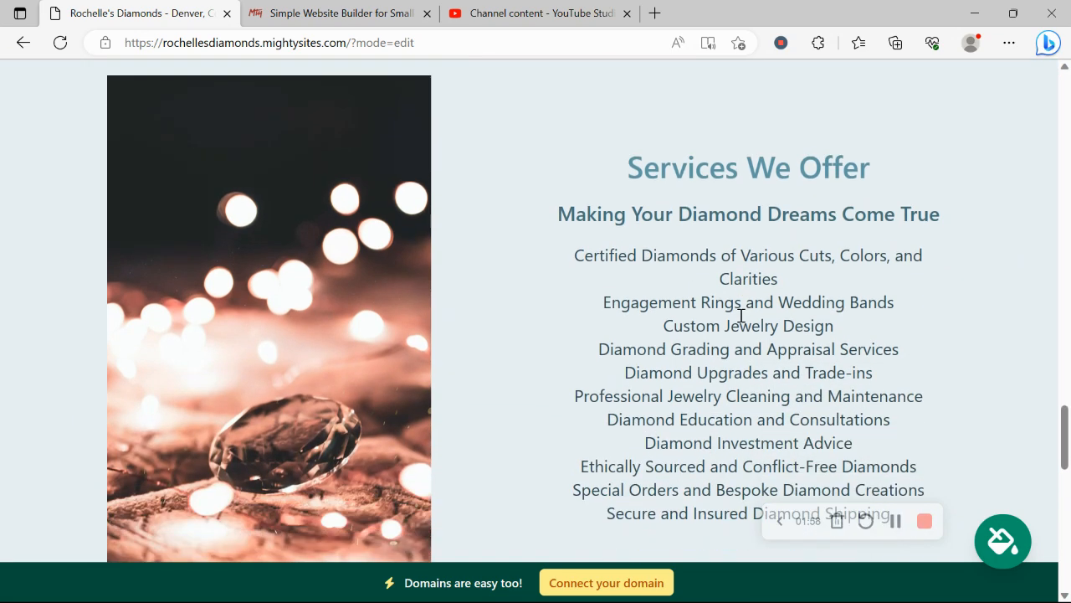
scroll(740, 316, down, 6)
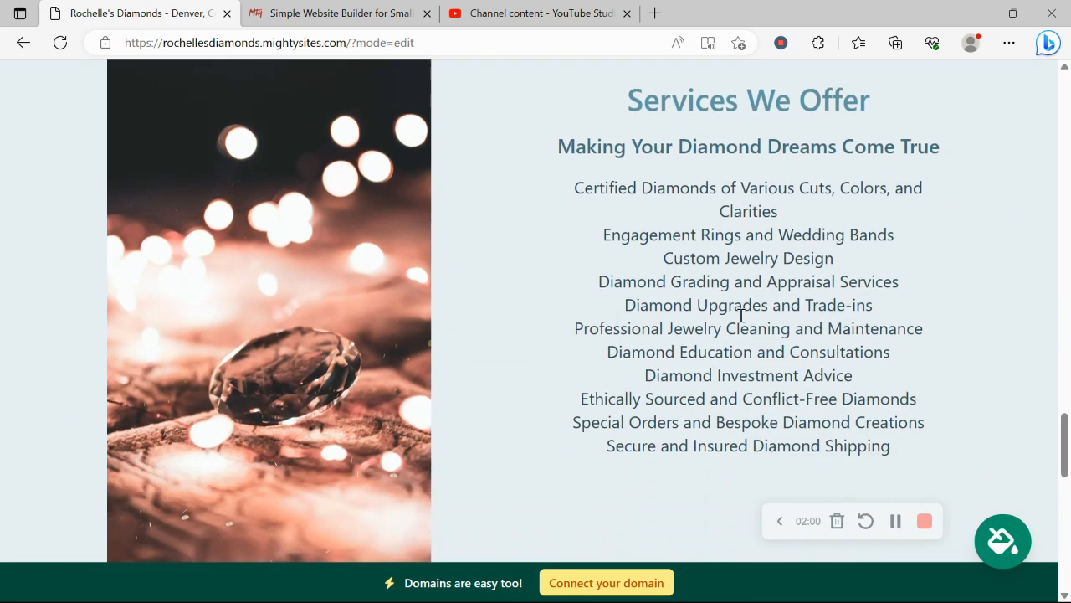
scroll(740, 321, down, 4)
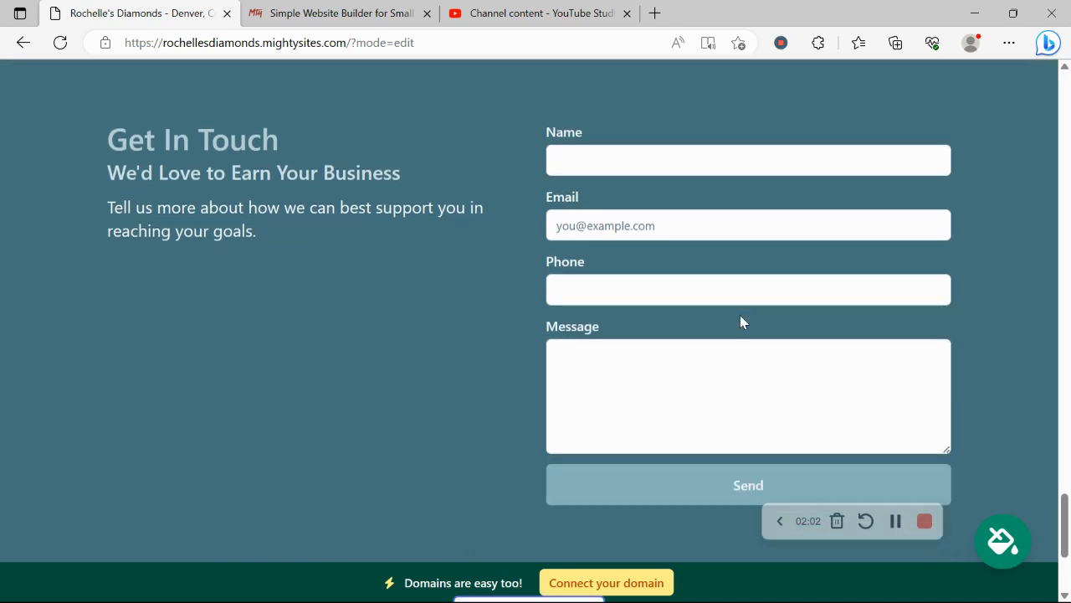
Scroll back up to the top of the diamond dealer site
scroll(740, 322, up, 2)
scroll(740, 315, up, 8)
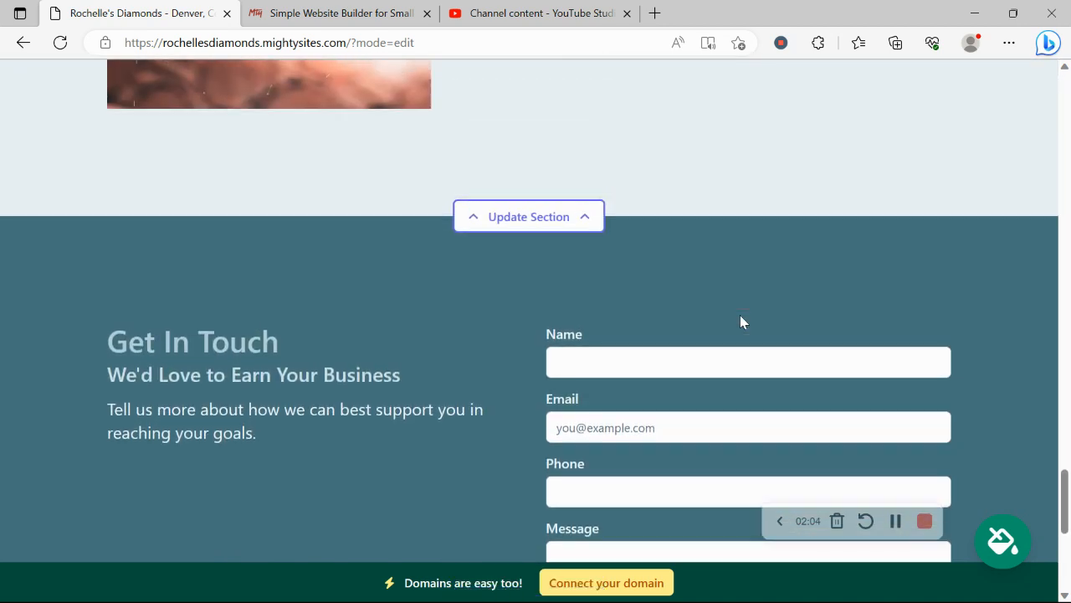
scroll(740, 315, up, 8)
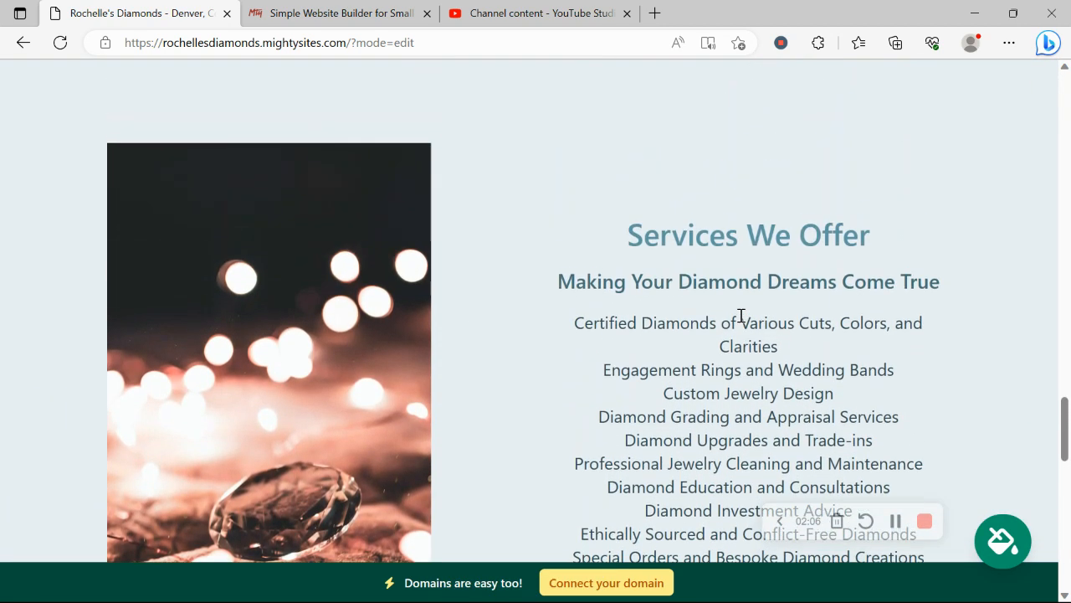
scroll(740, 321, up, 8)
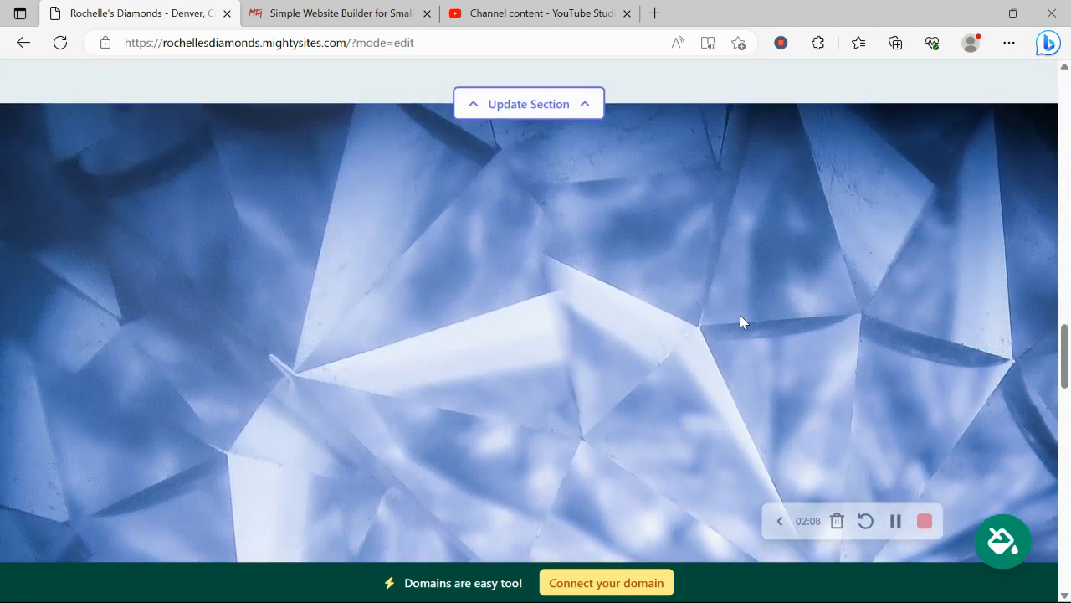
scroll(743, 321, up, 4)
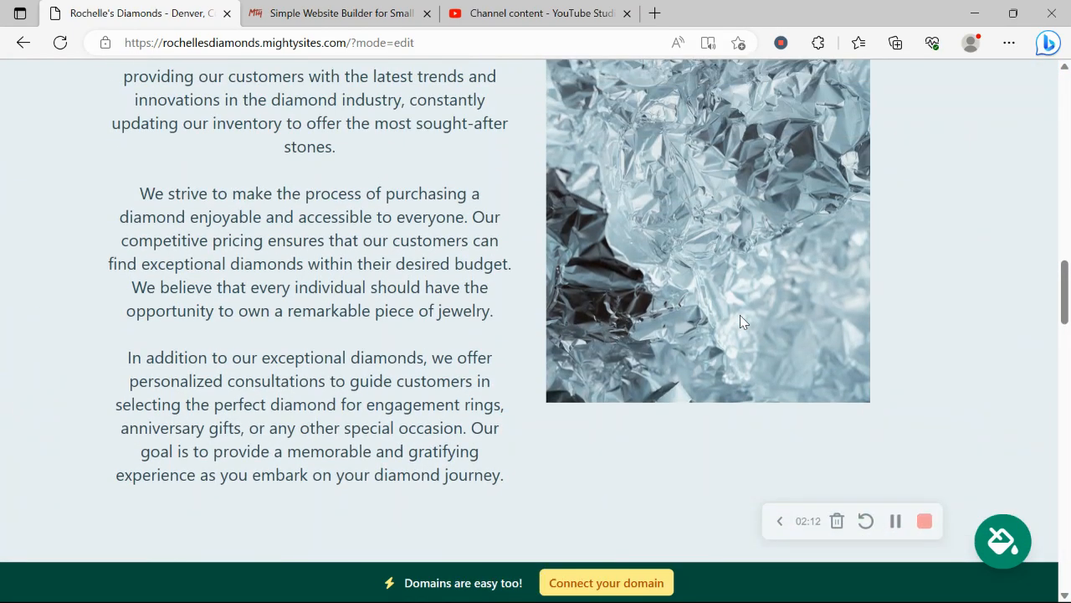
scroll(740, 320, up, 7)
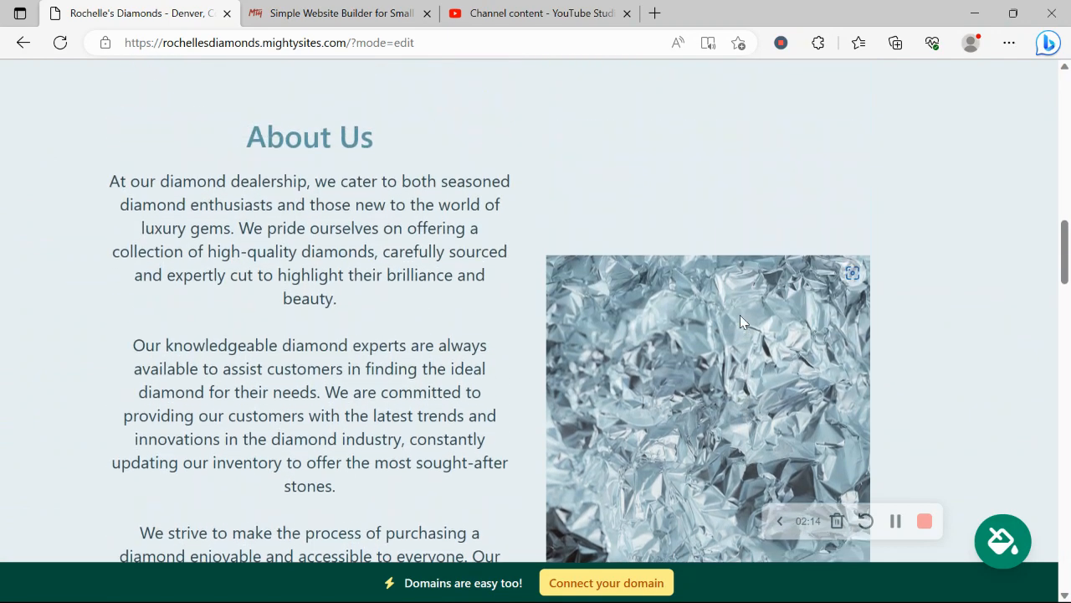
scroll(740, 323, up, 6)
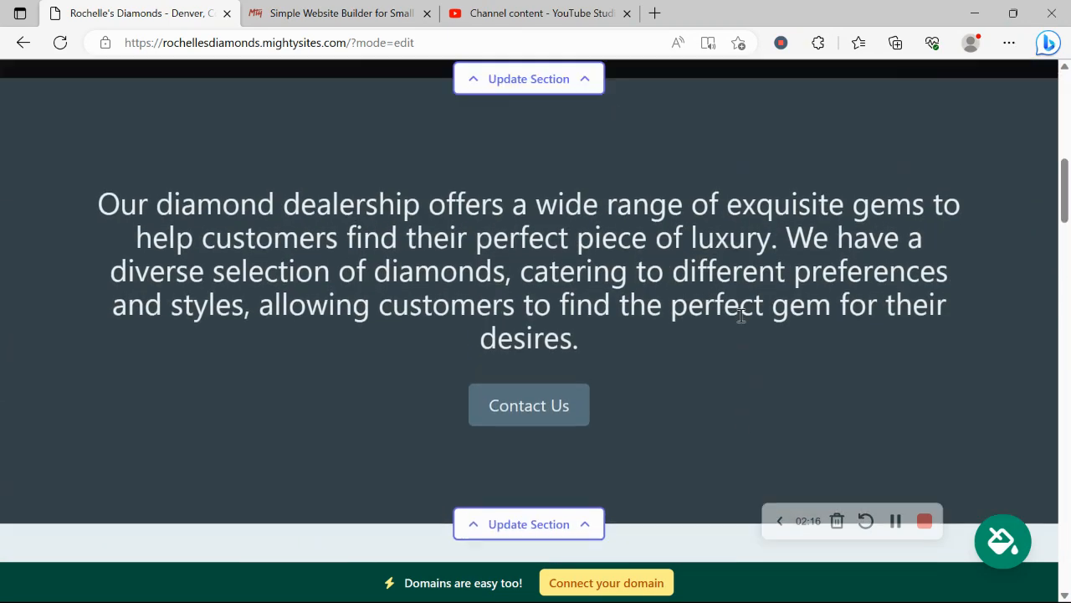
scroll(740, 314, up, 5)
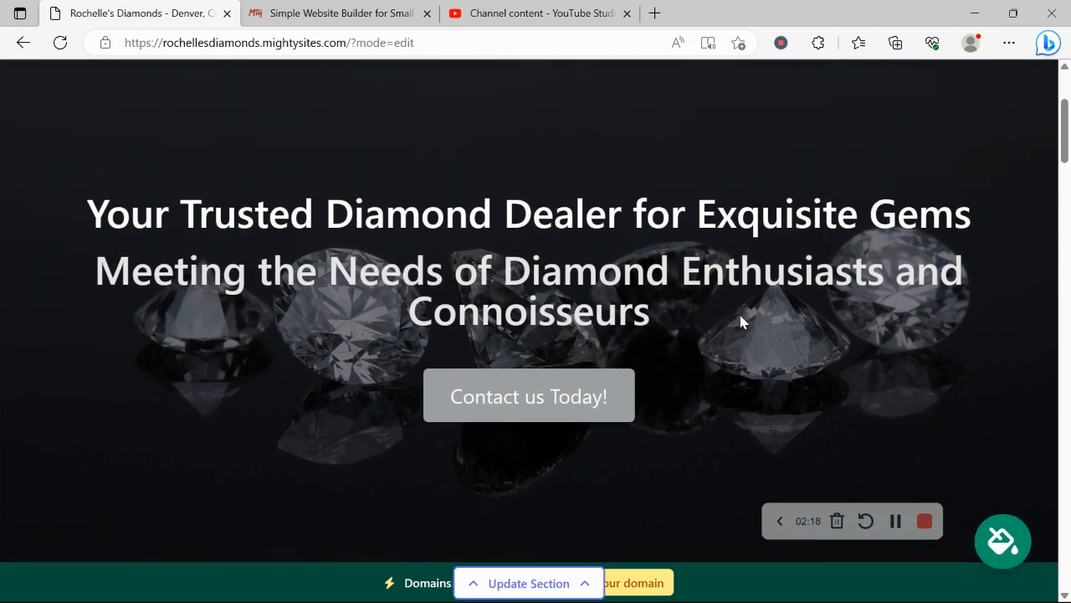
scroll(739, 316, up, 2)
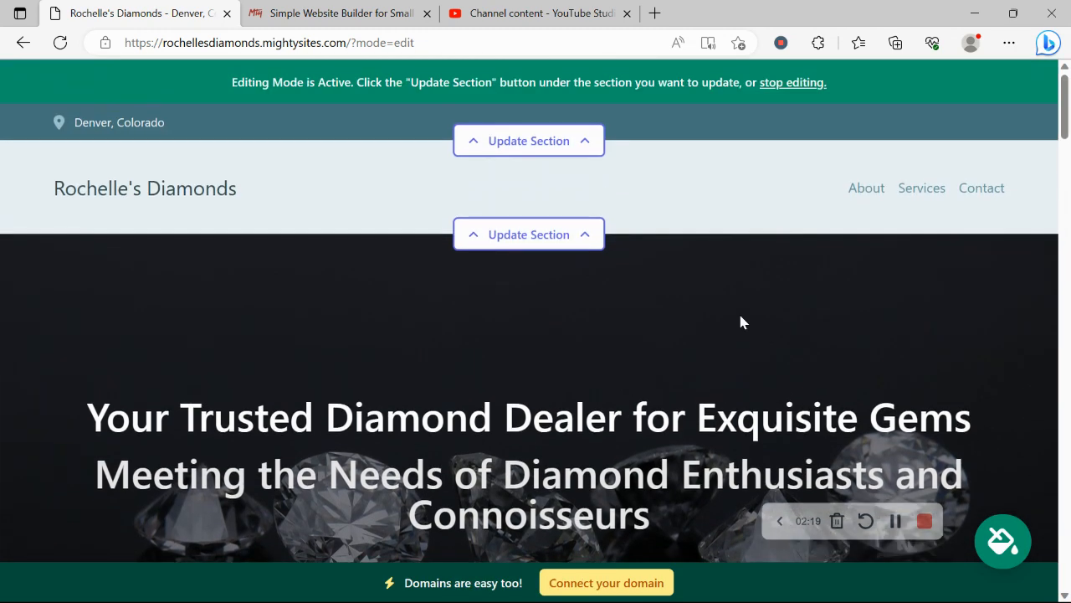
Enter the organisation e-mail in the location and contact details and show it on the site
click(558, 147)
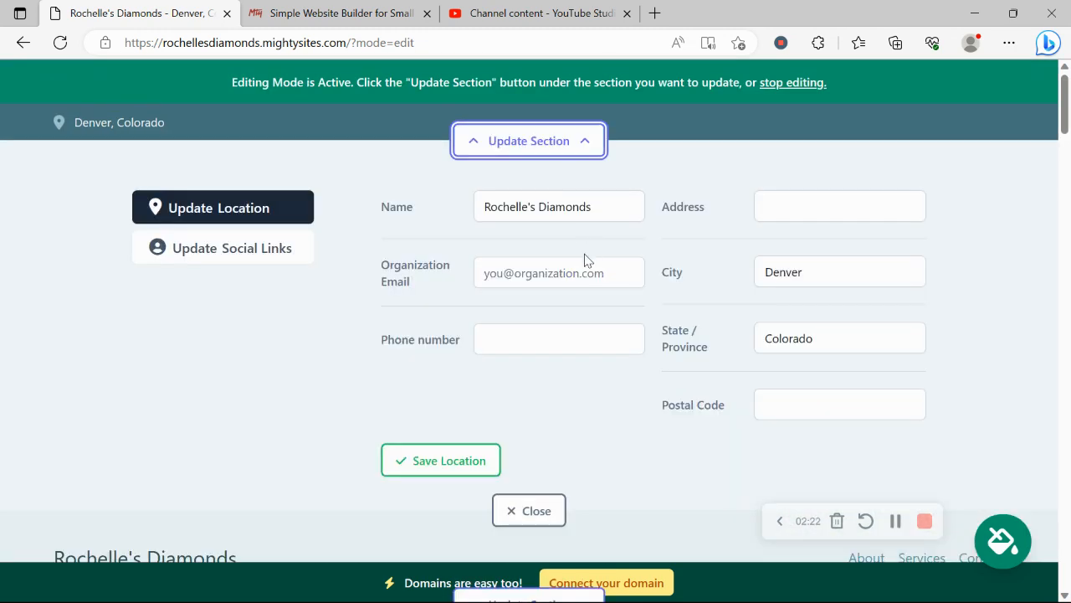
click(606, 268)
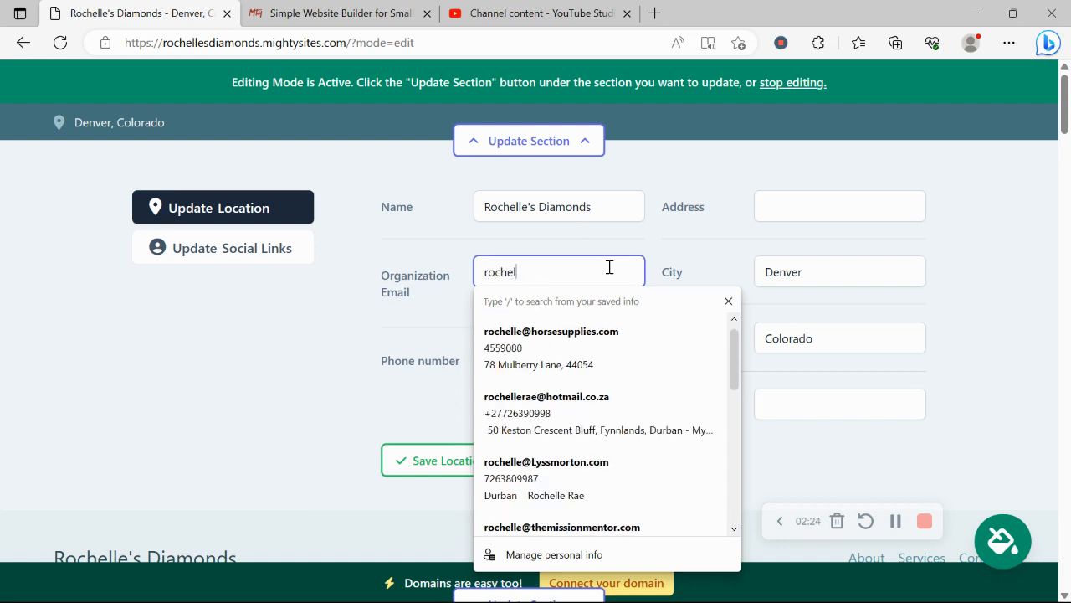
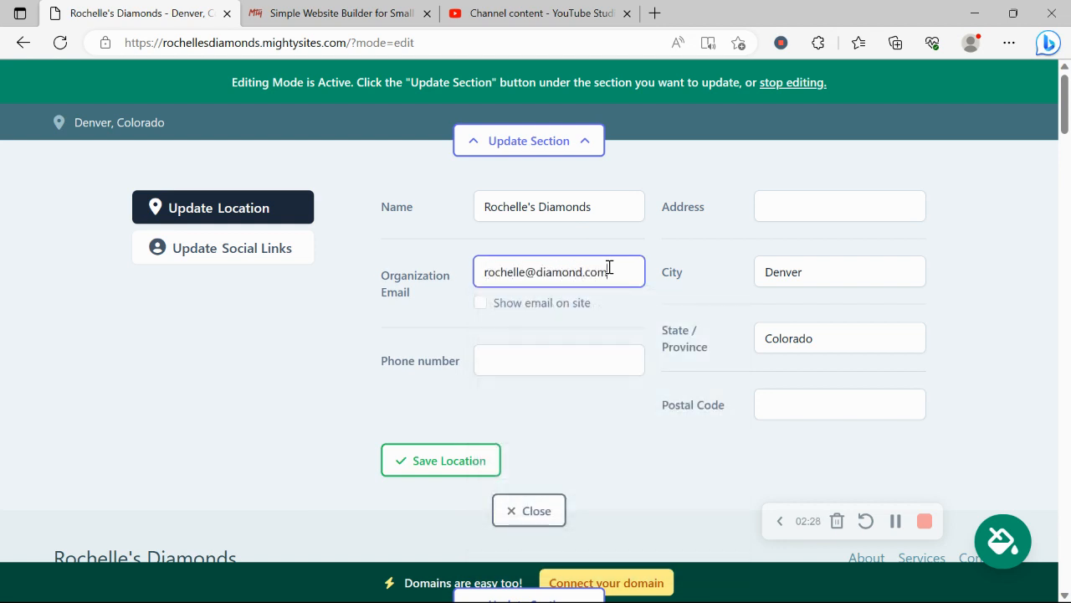
click(480, 304)
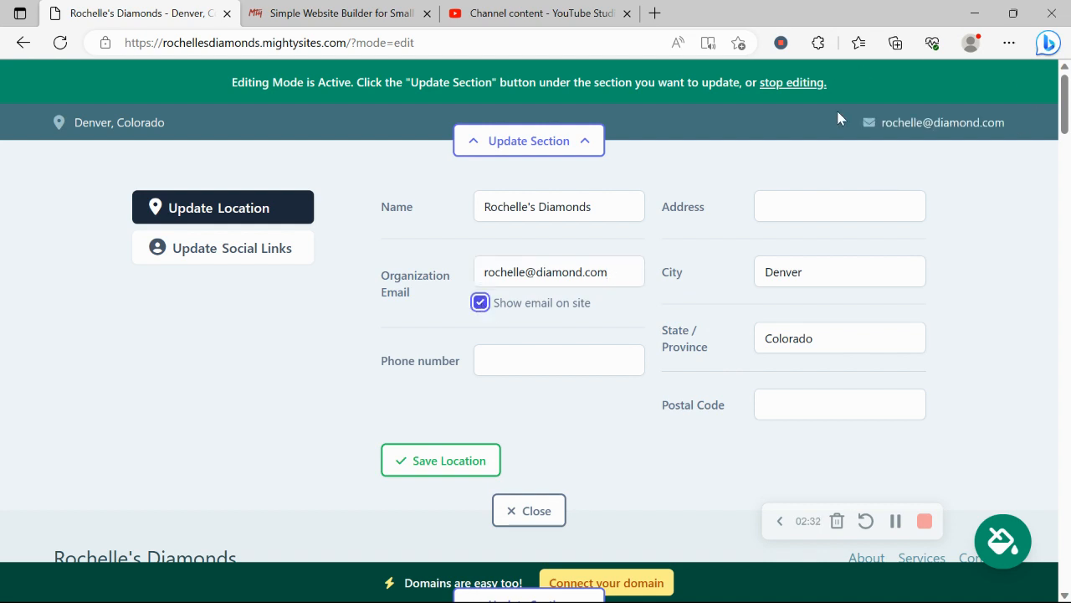
Add the business phone number and the autofilled street address and postal code, then save
click(553, 371)
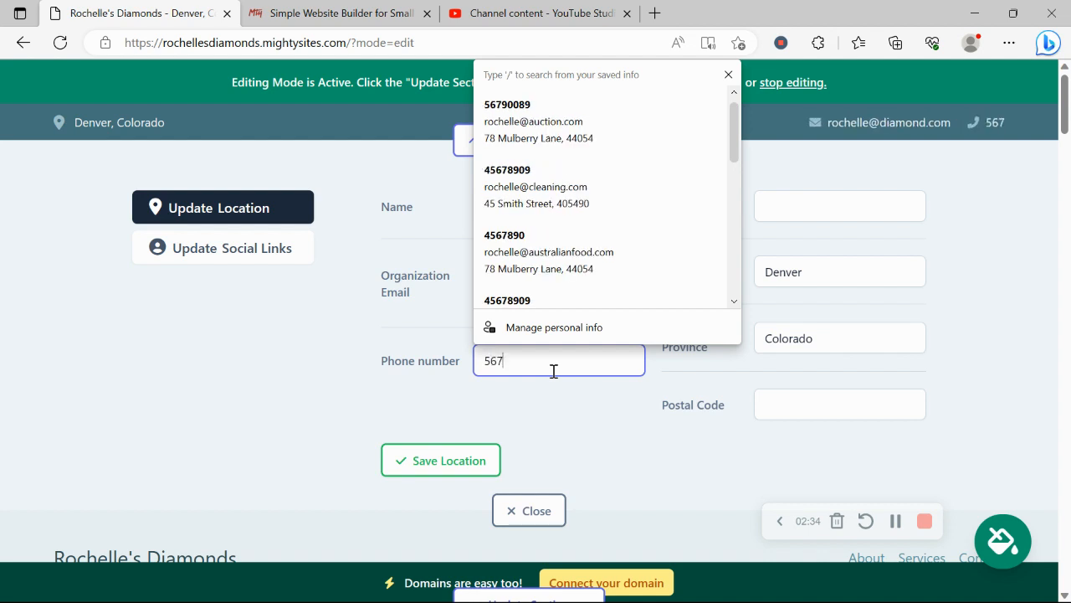
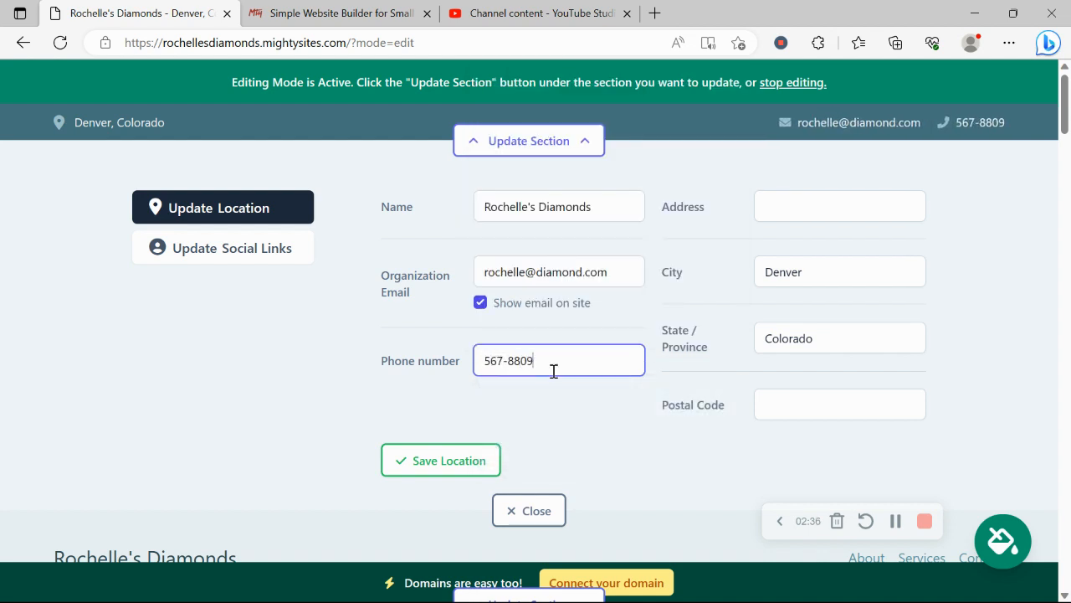
click(773, 208)
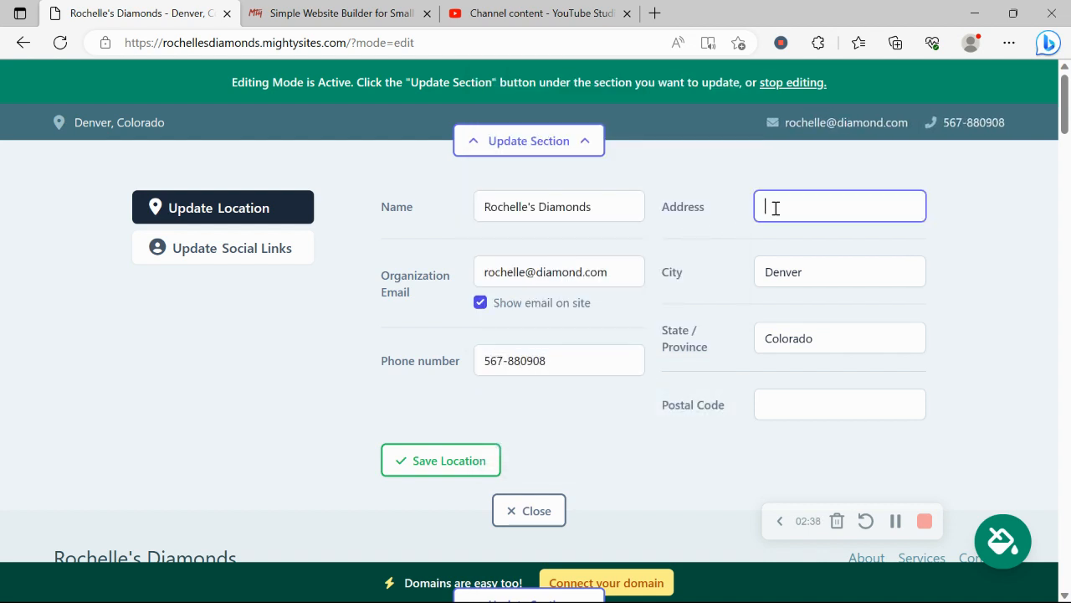
click(791, 272)
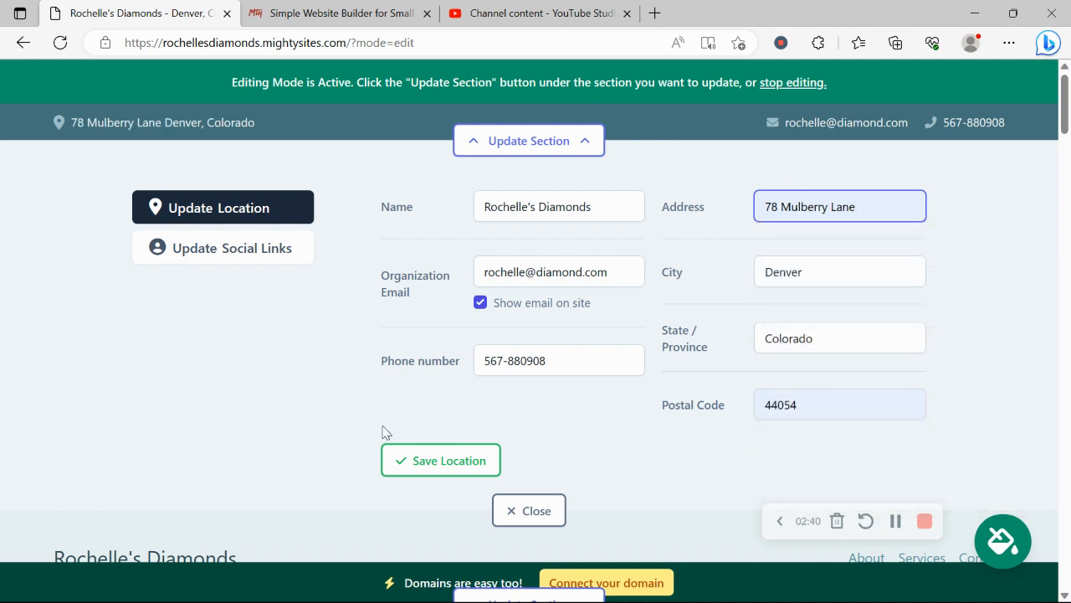
click(414, 456)
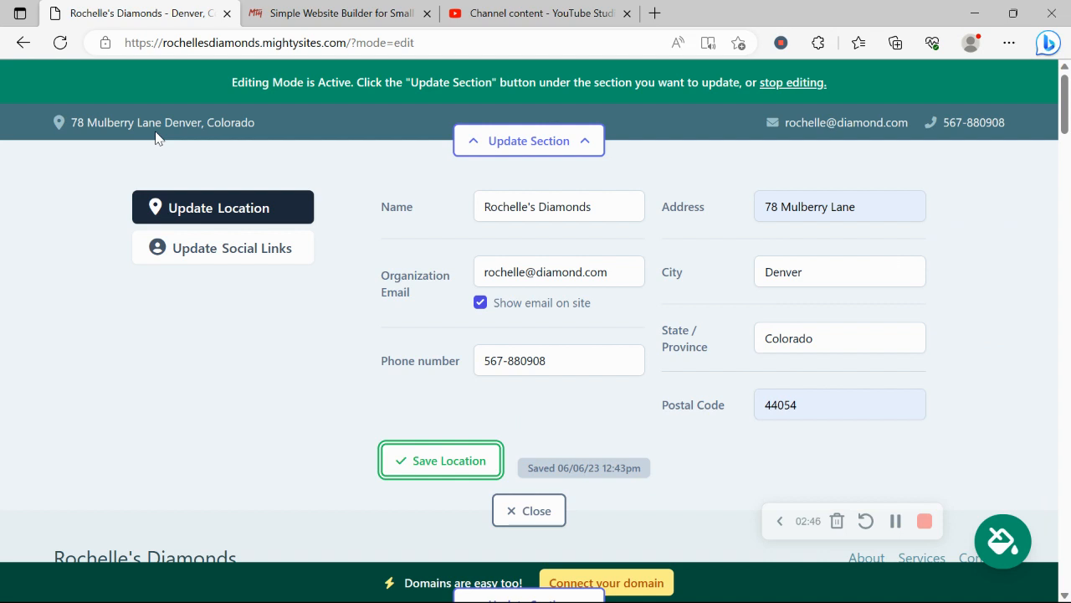
Enter the business's Instagram handle from the suggestion, save the social links and close the editor
click(266, 249)
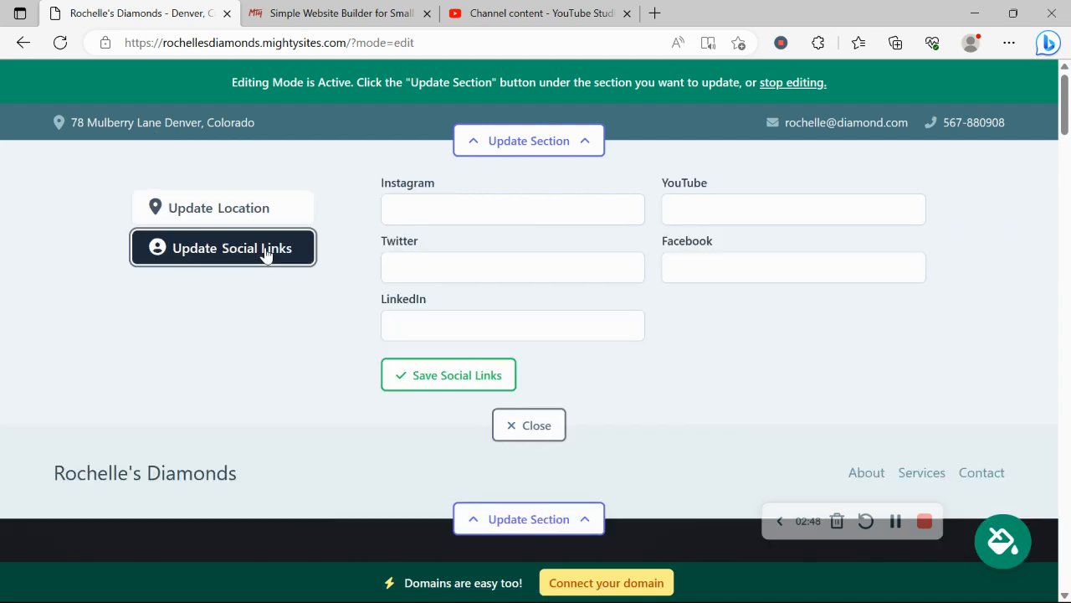
click(506, 195)
text(mightysites)
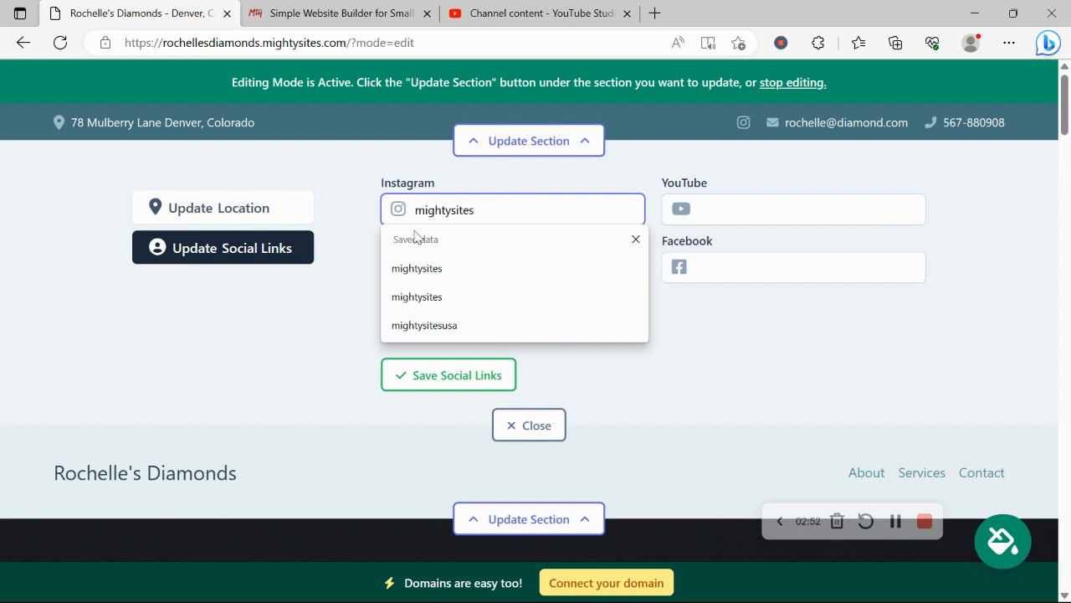
click(342, 292)
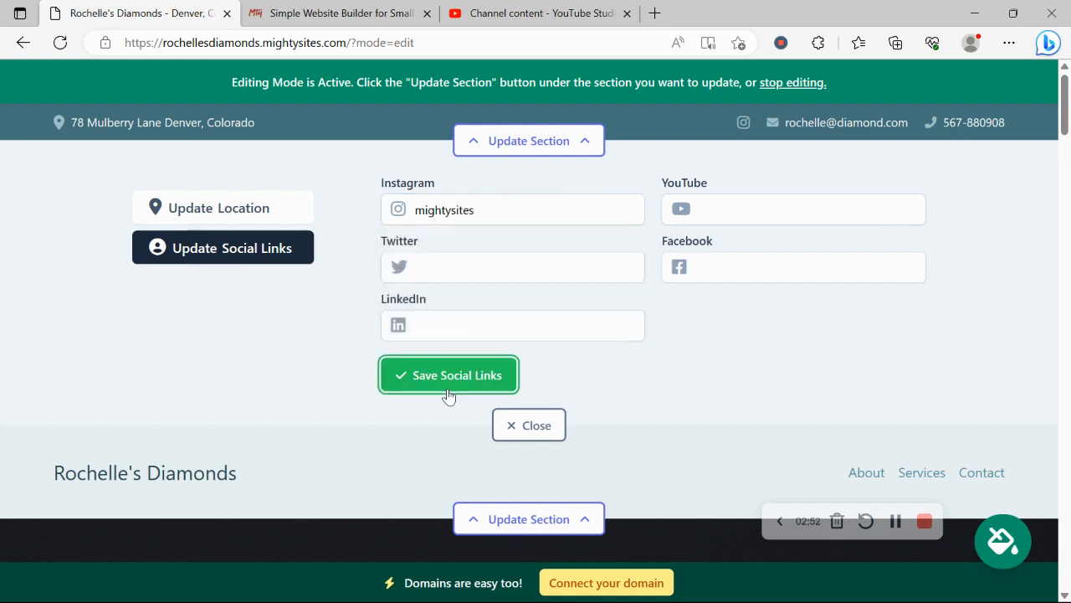
click(451, 387)
click(518, 427)
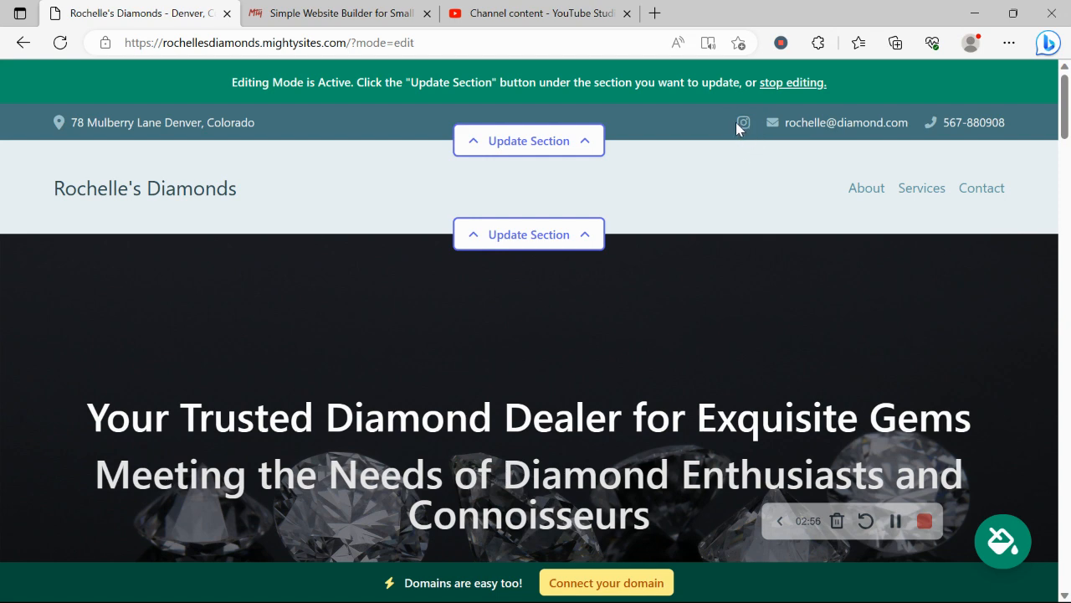
Upload the Mighty Sites Logo YouTube image as the header logo, save it and enlarge it
click(575, 237)
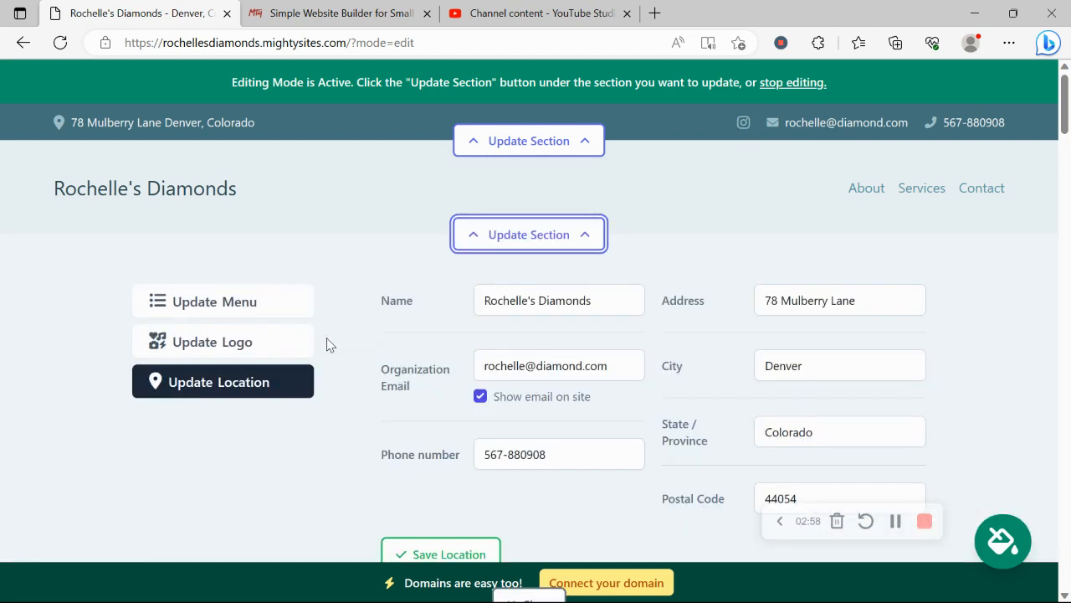
click(249, 358)
click(519, 335)
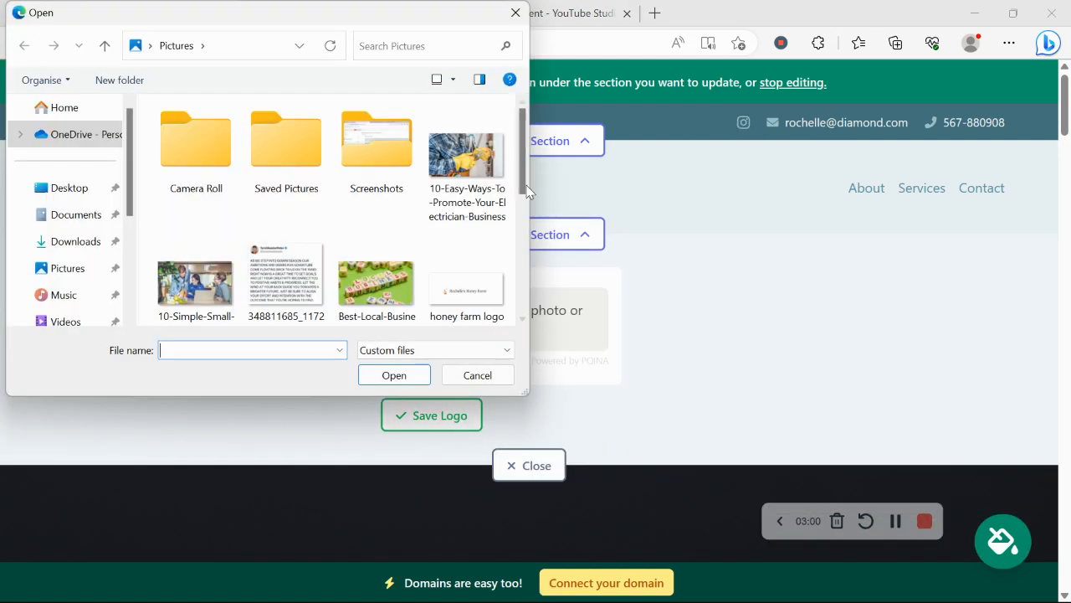
drag(522, 170, 526, 332)
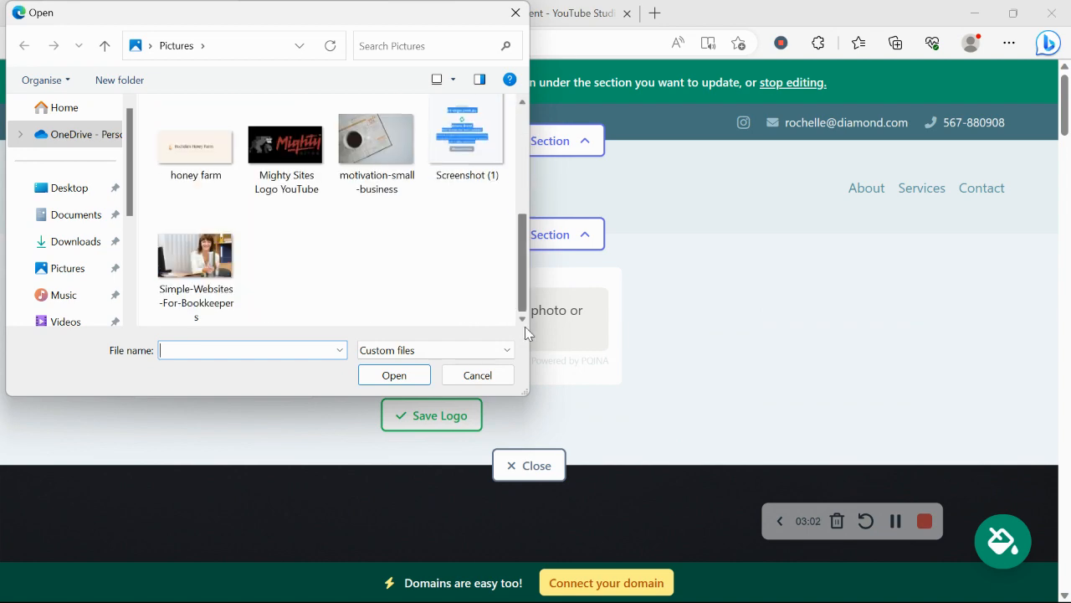
double_click(285, 147)
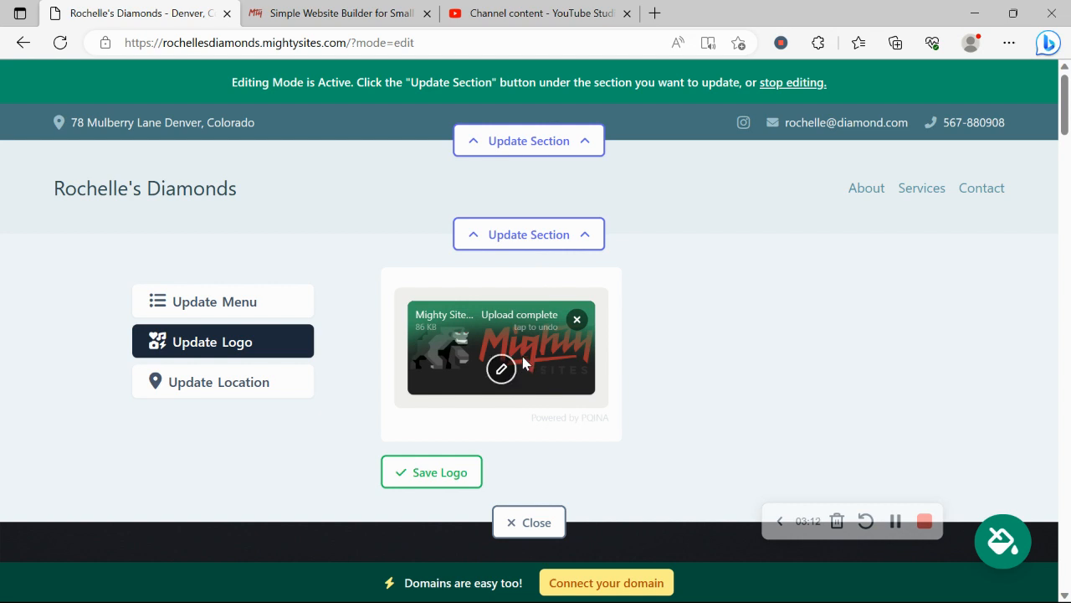
click(452, 472)
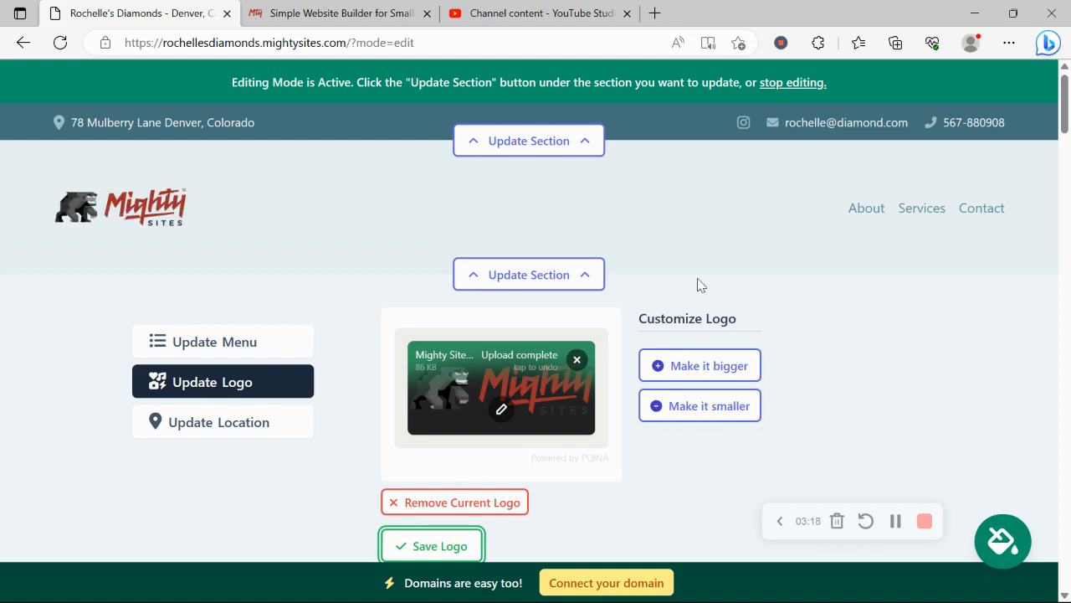
click(724, 368)
scroll(711, 351, down, 3)
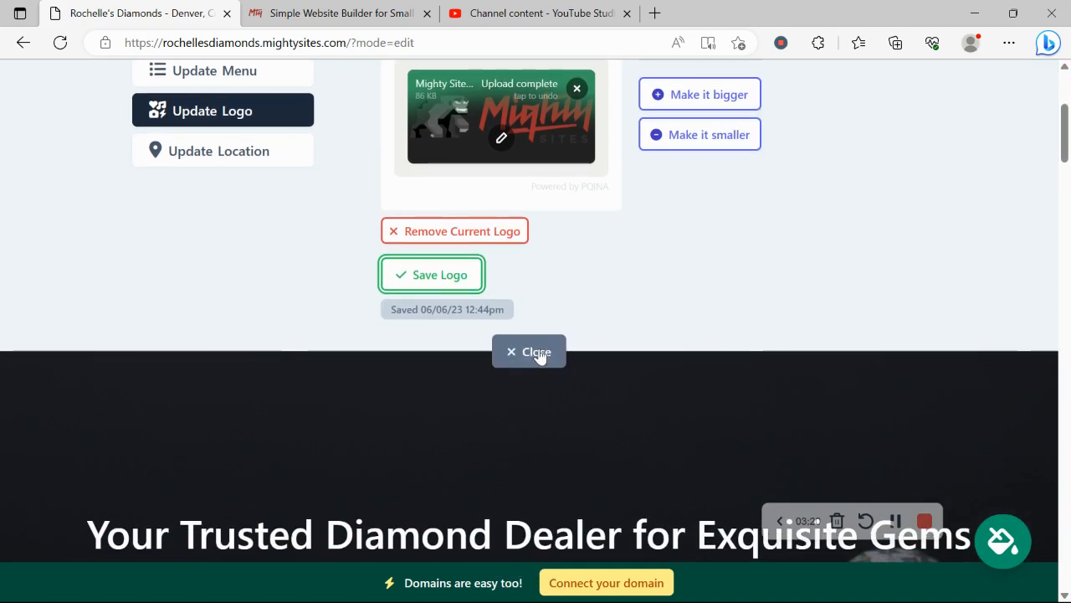
Close the logo editor and scroll down toward the diamond dealership description
click(536, 351)
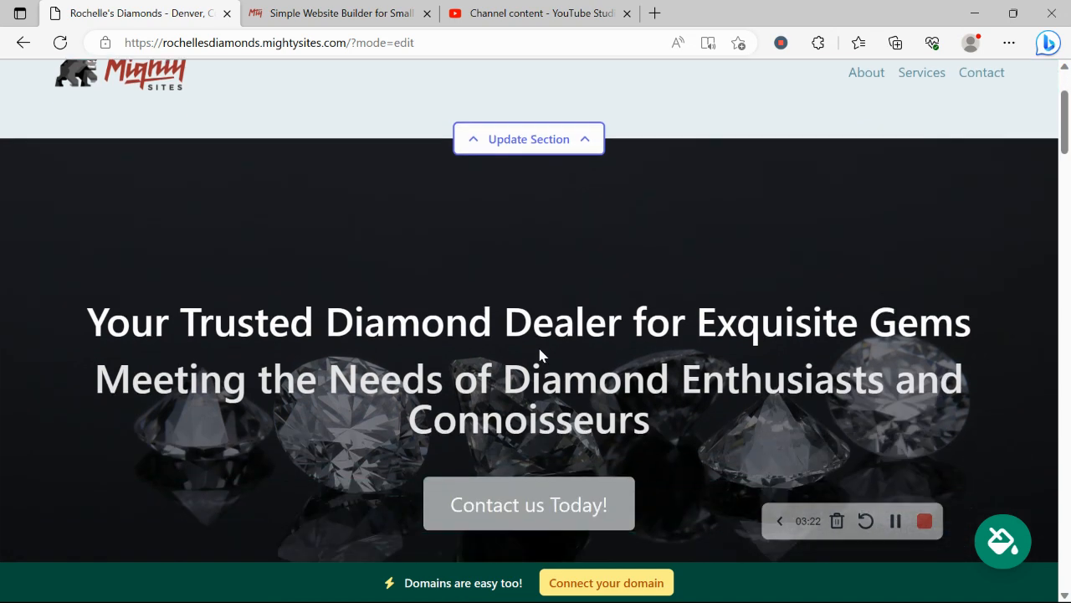
scroll(540, 356, down, 6)
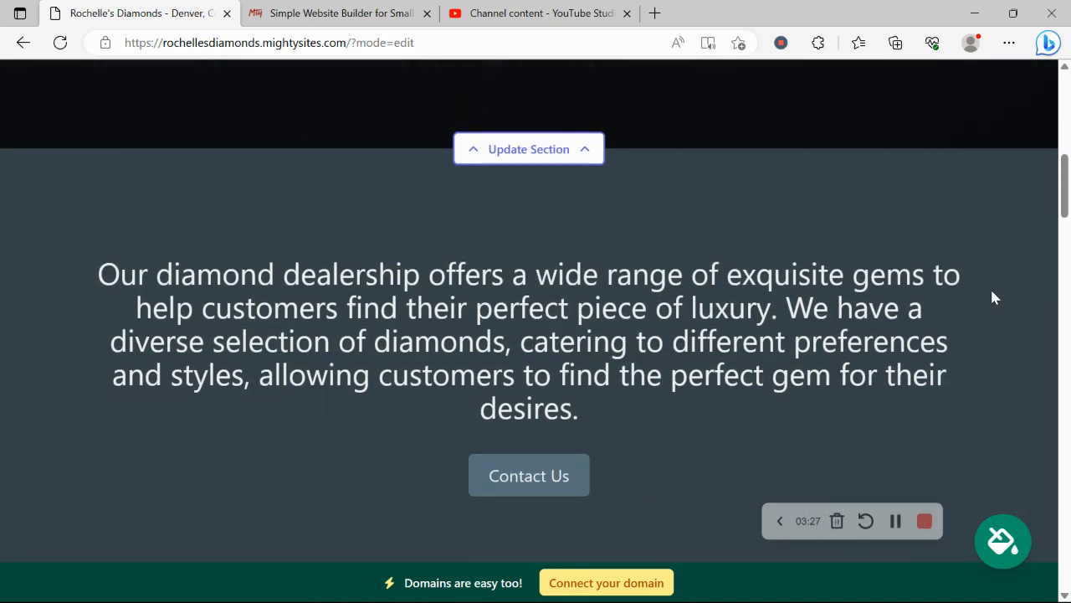
Page to the last set of themes, apply the blue theme and save it
click(1003, 540)
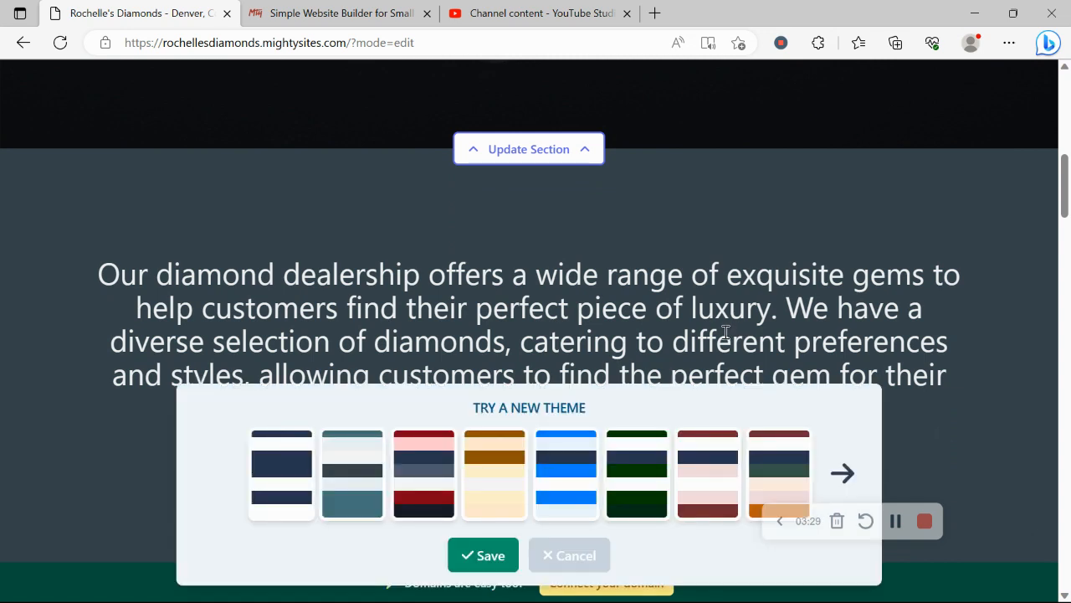
click(843, 473)
click(843, 473)
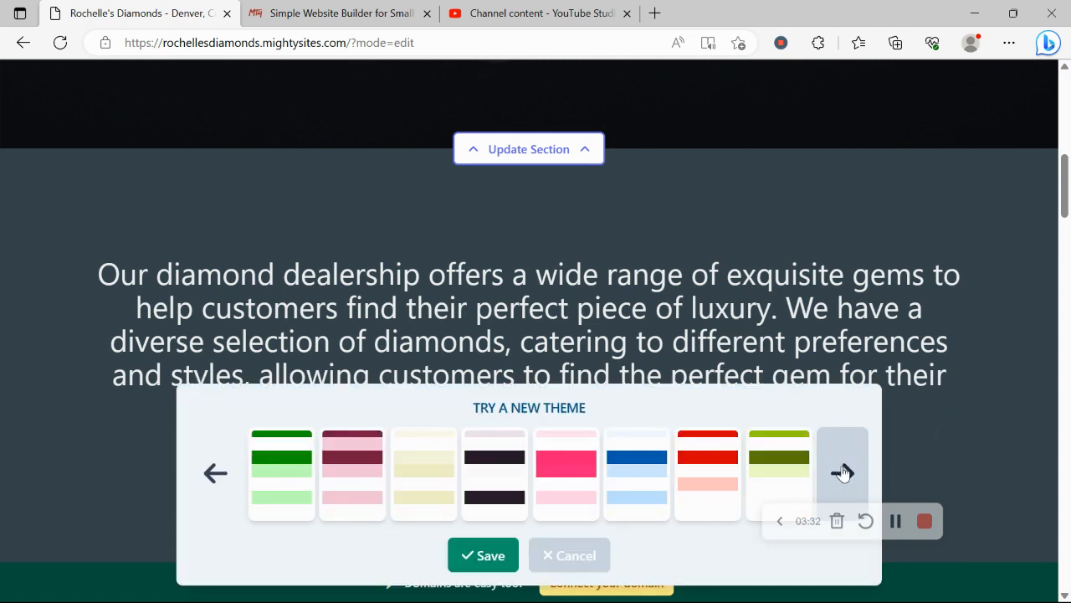
click(842, 473)
click(843, 473)
click(281, 484)
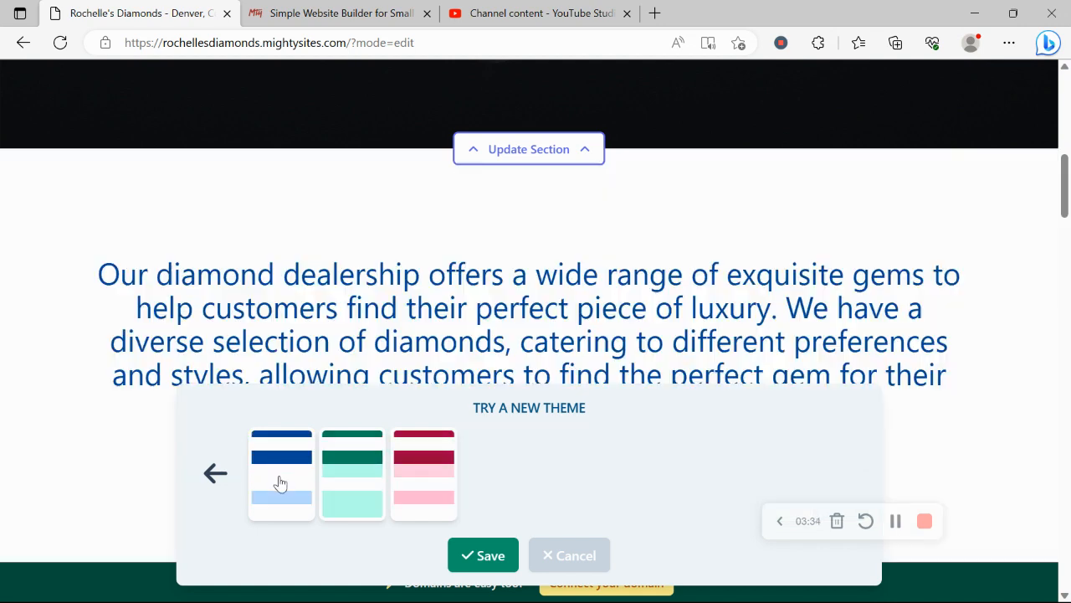
click(485, 555)
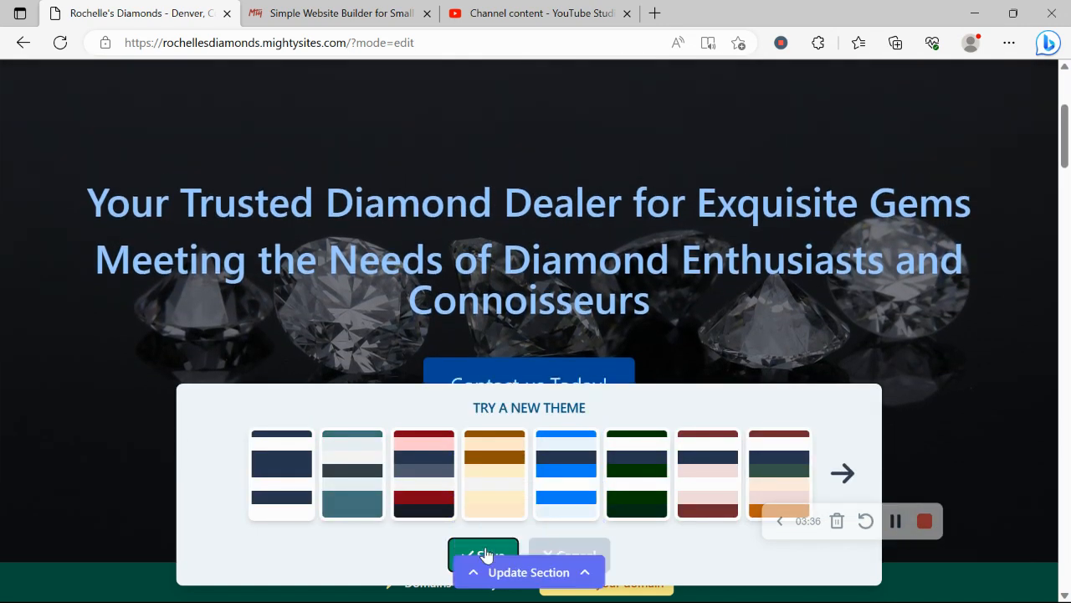
From the hero's image options, search the stock photo library for 'Diamond' and browse the results
scroll(485, 555, down, 4)
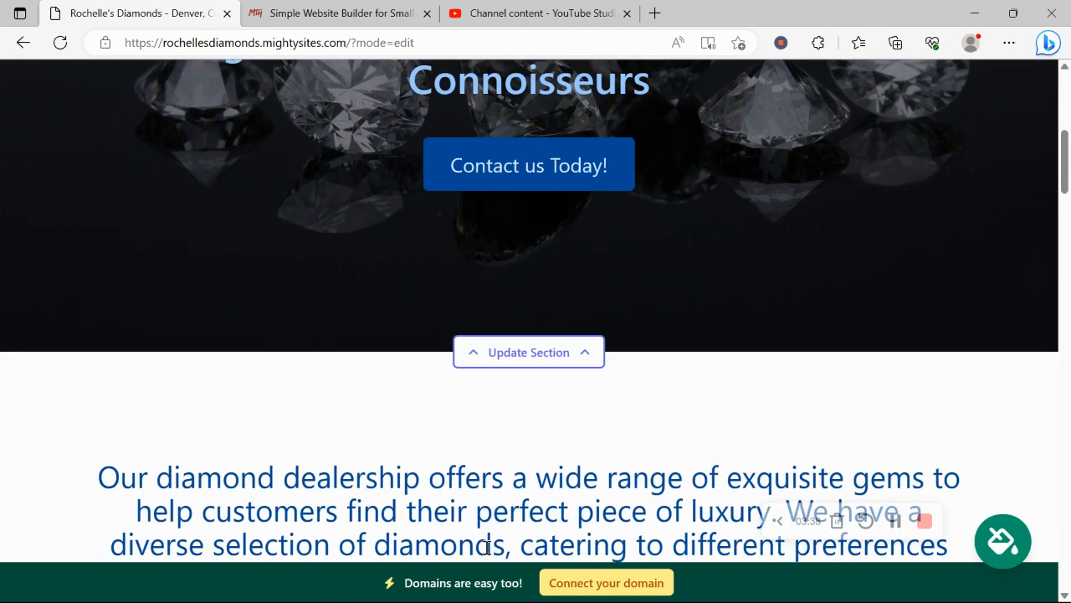
click(521, 355)
click(254, 325)
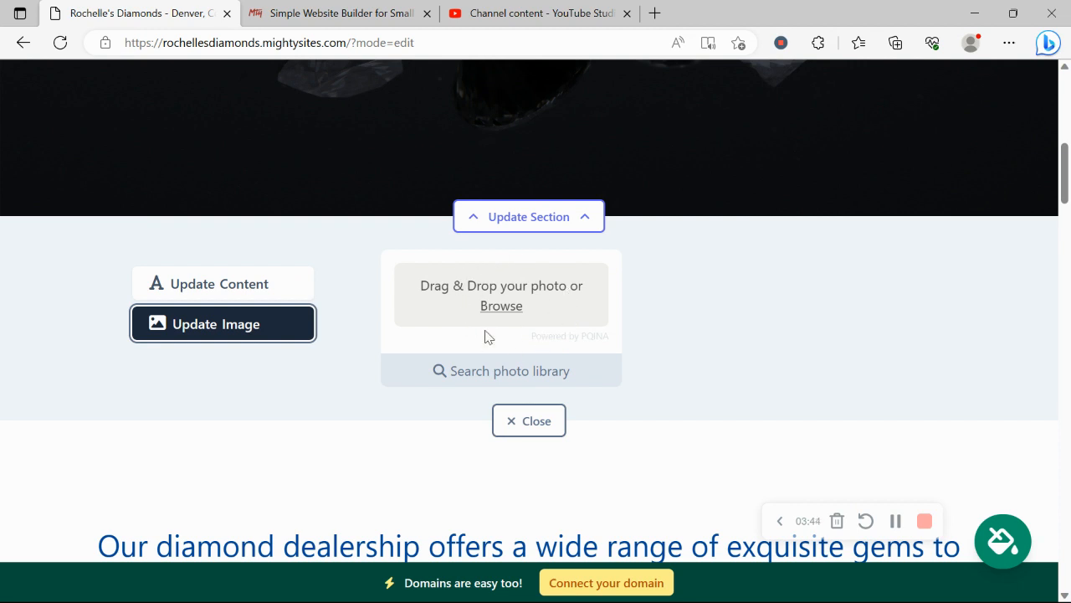
click(550, 366)
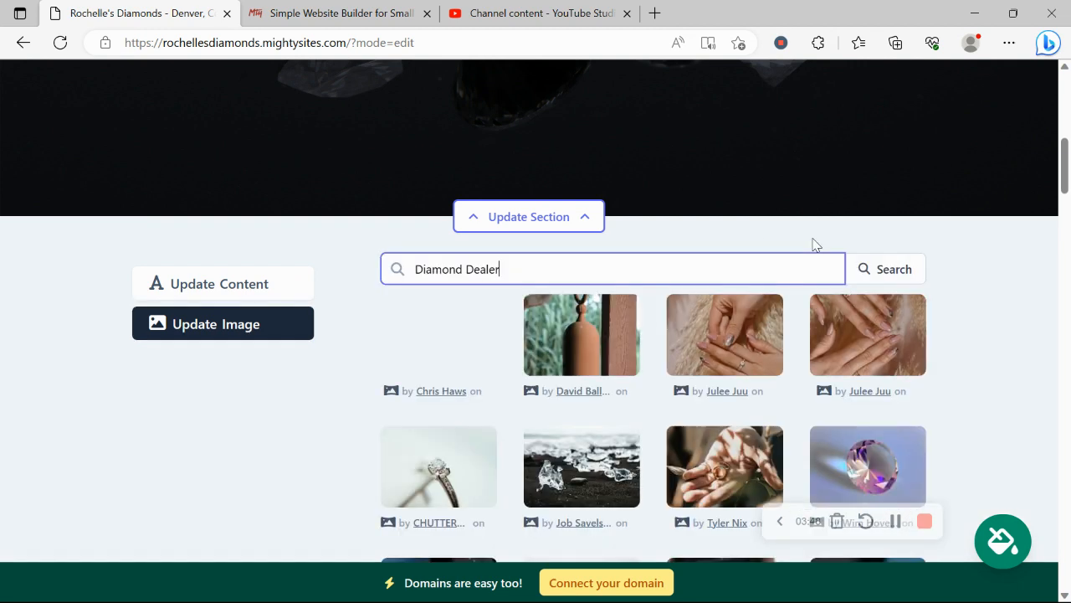
key(BackSpace)
key(BackSpace)
key(BackSpace)
key(BackSpace)
key(BackSpace)
key(BackSpace)
key(BackSpace)
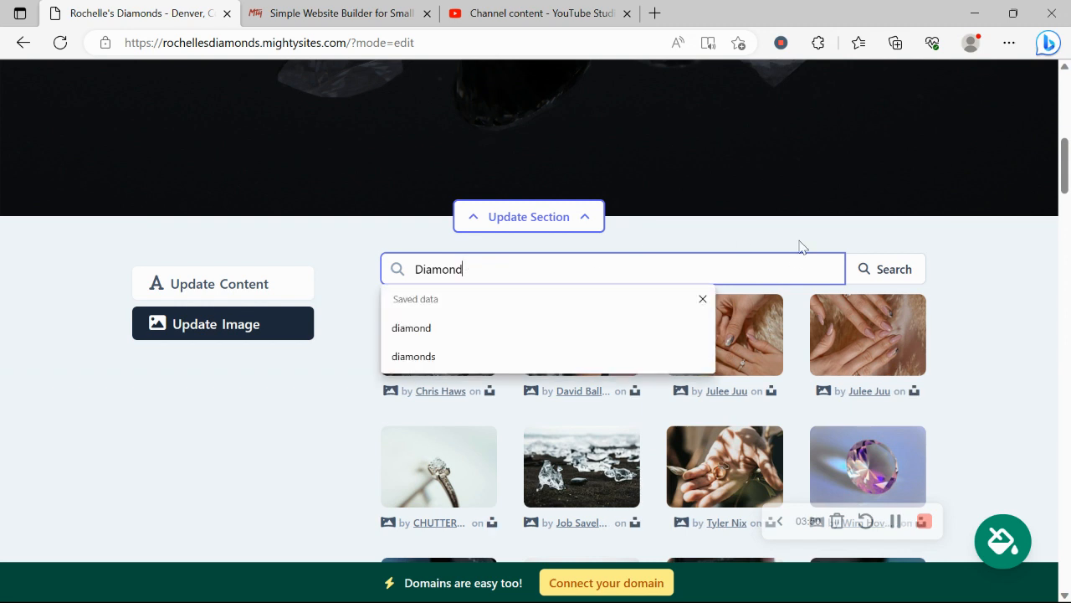
click(878, 269)
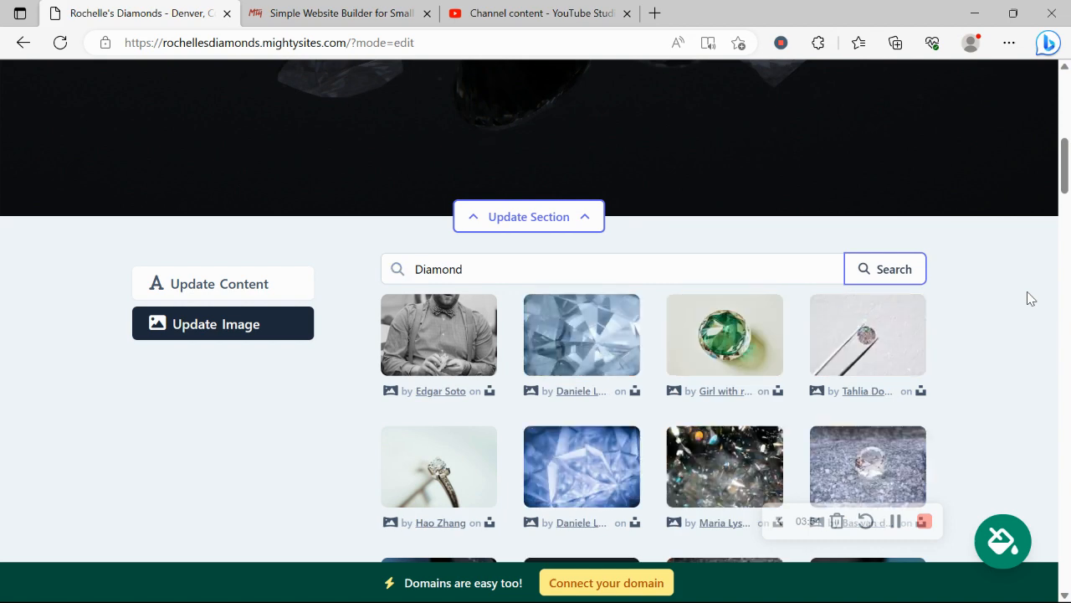
scroll(1030, 299, down, 3)
scroll(1030, 298, up, 2)
scroll(1030, 299, up, 1)
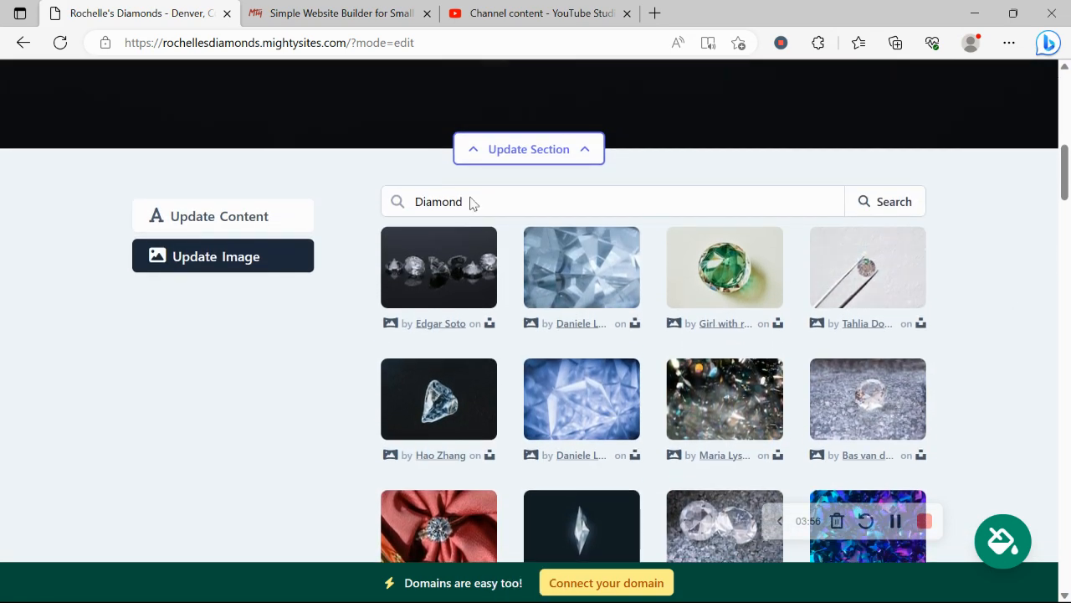
Open the hero's content editor and review its title and subtitle text
click(249, 215)
scroll(524, 184, up, 5)
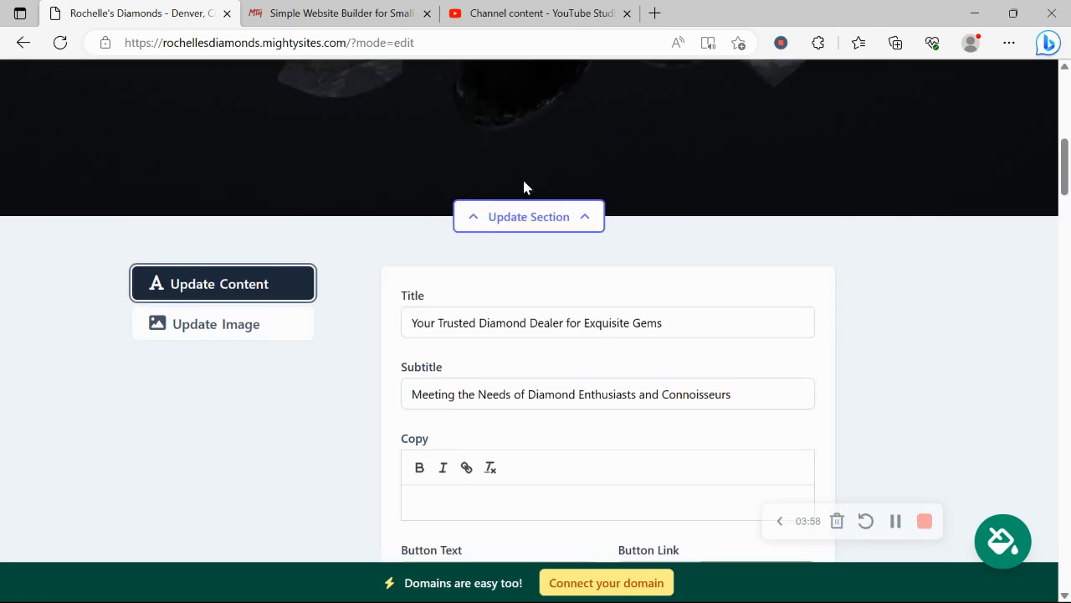
drag(93, 264, 729, 310)
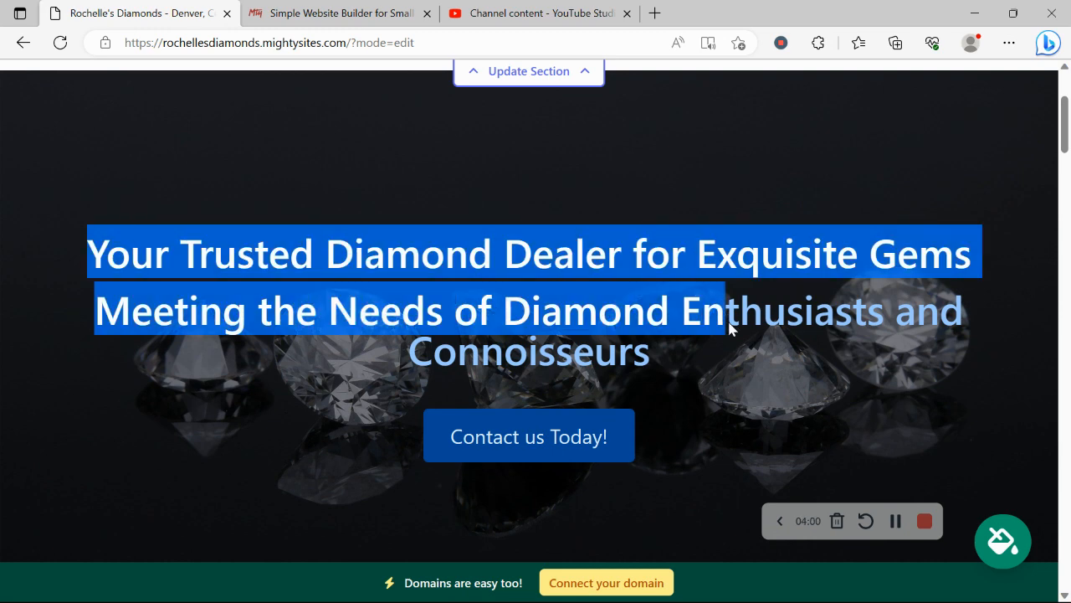
click(737, 416)
scroll(737, 417, down, 1)
scroll(738, 427, down, 5)
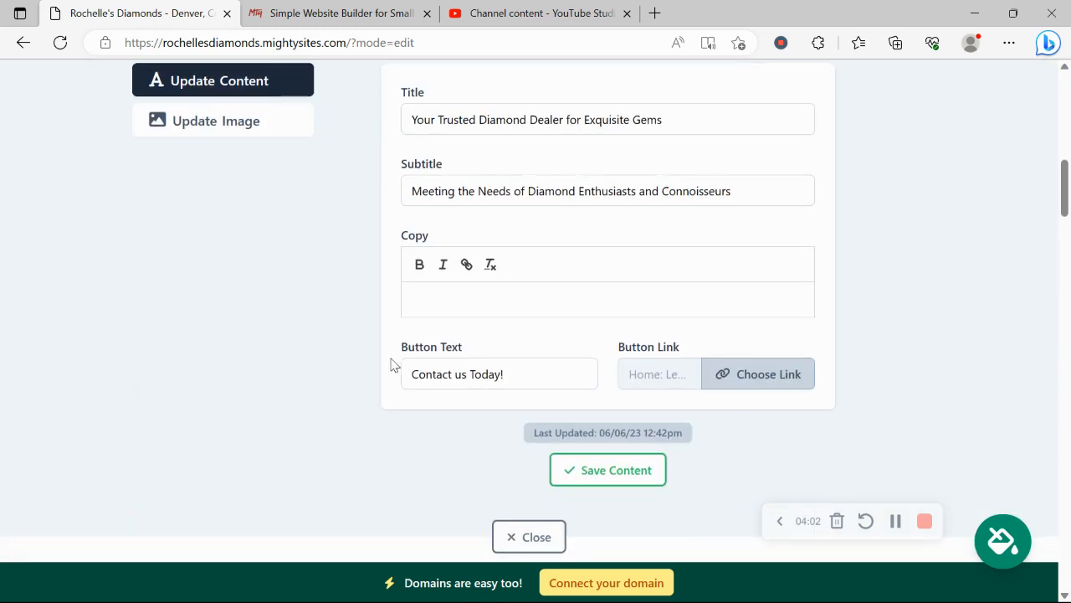
Confirm the Contact us Today! button links to Home: Lead Form, leaving it unchanged, and close the editor
click(726, 373)
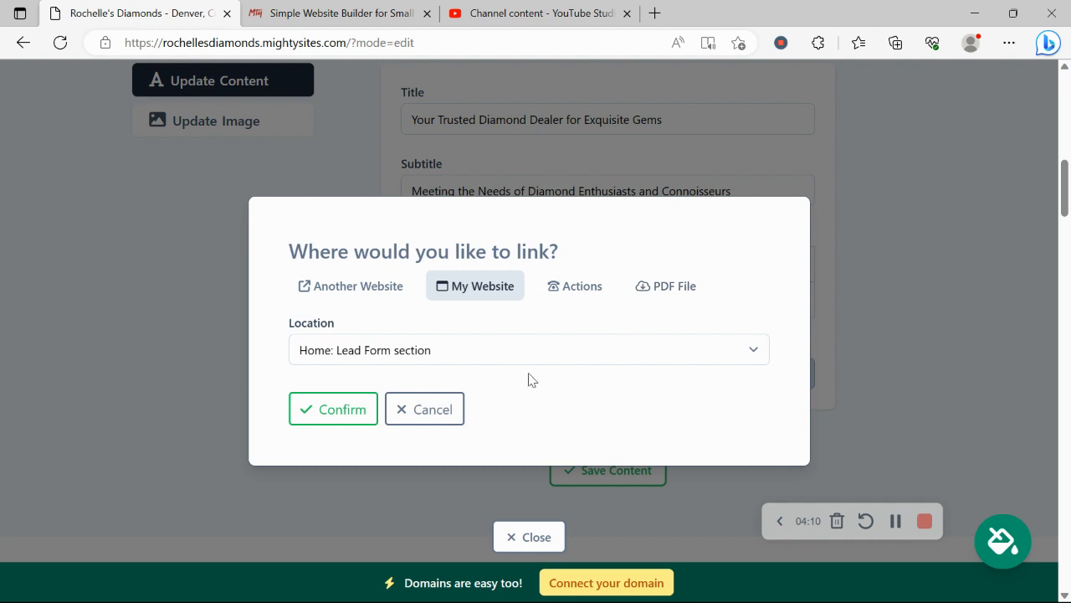
click(430, 409)
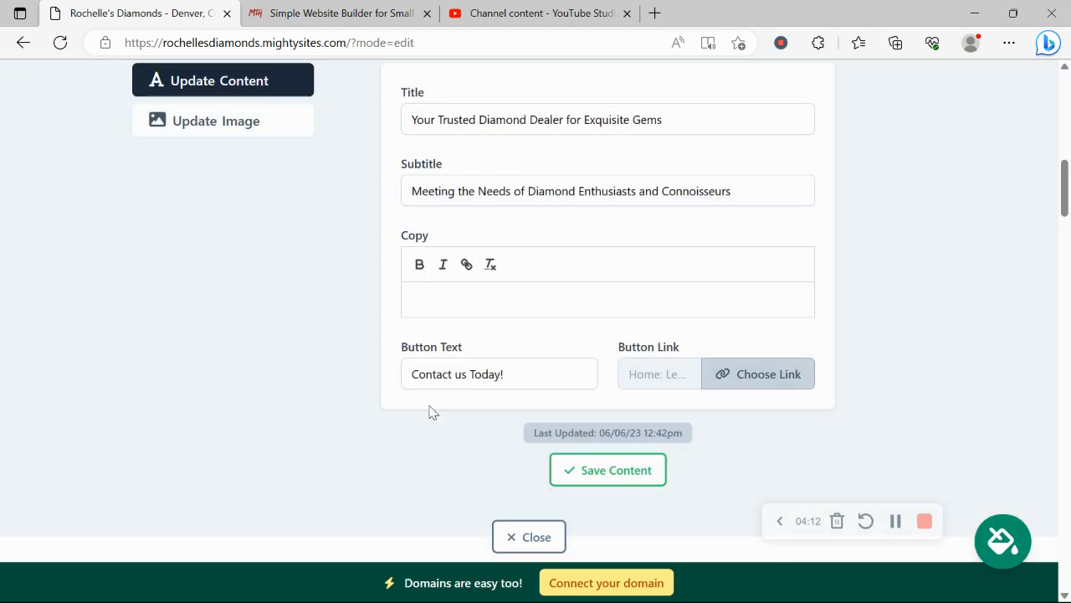
click(529, 536)
scroll(333, 351, up, 2)
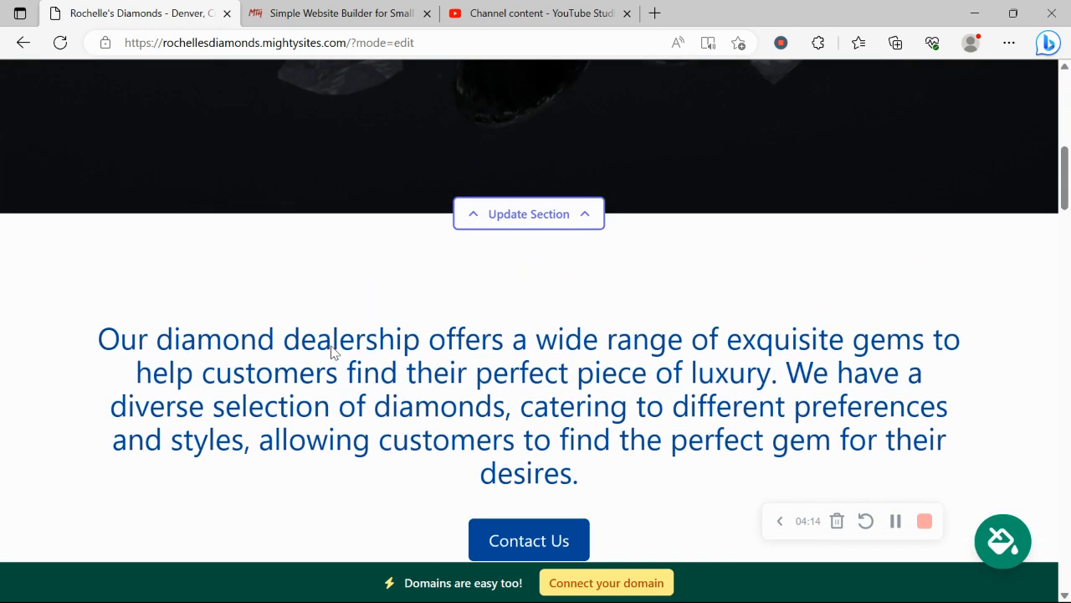
scroll(332, 347, down, 2)
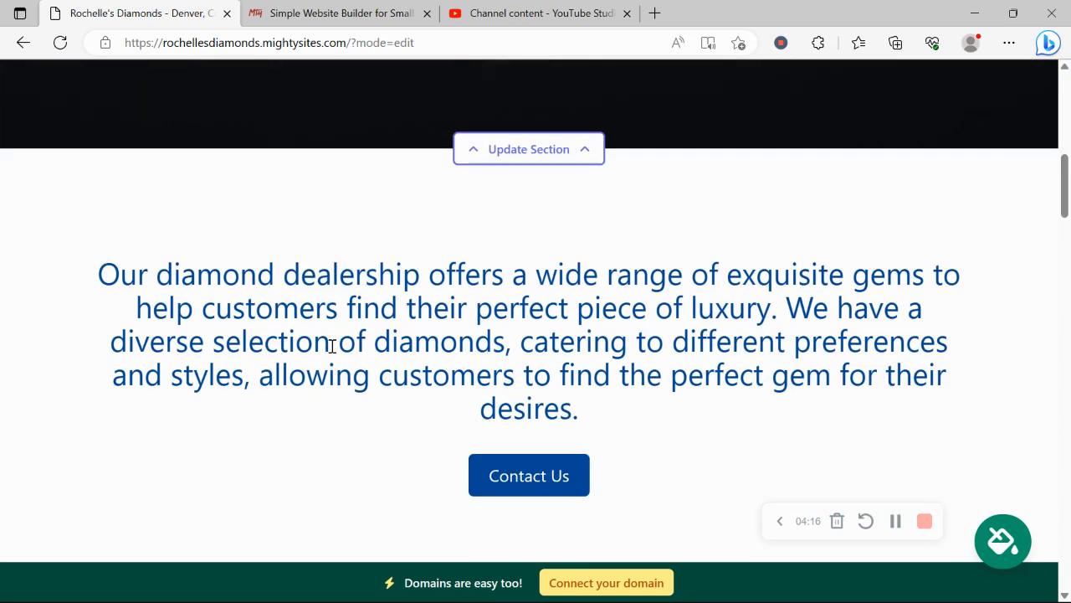
scroll(332, 346, down, 5)
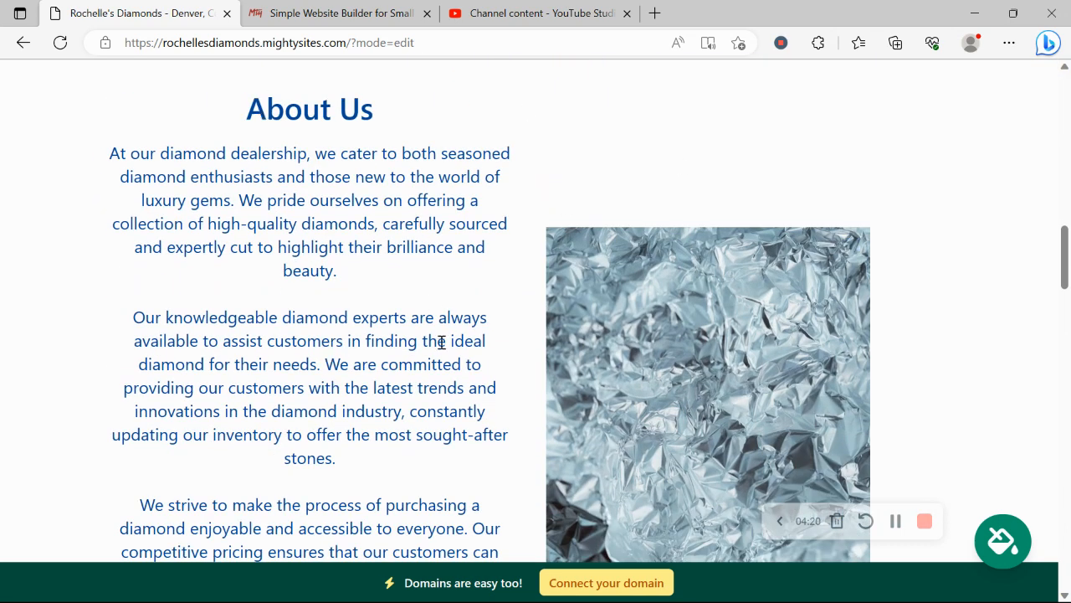
scroll(441, 342, down, 2)
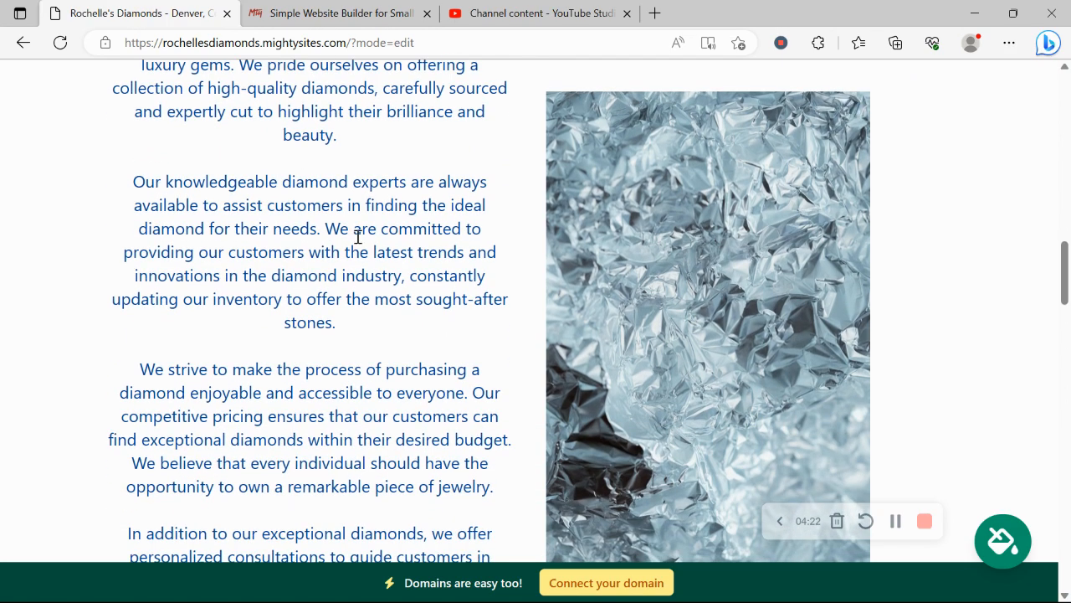
scroll(357, 238, down, 10)
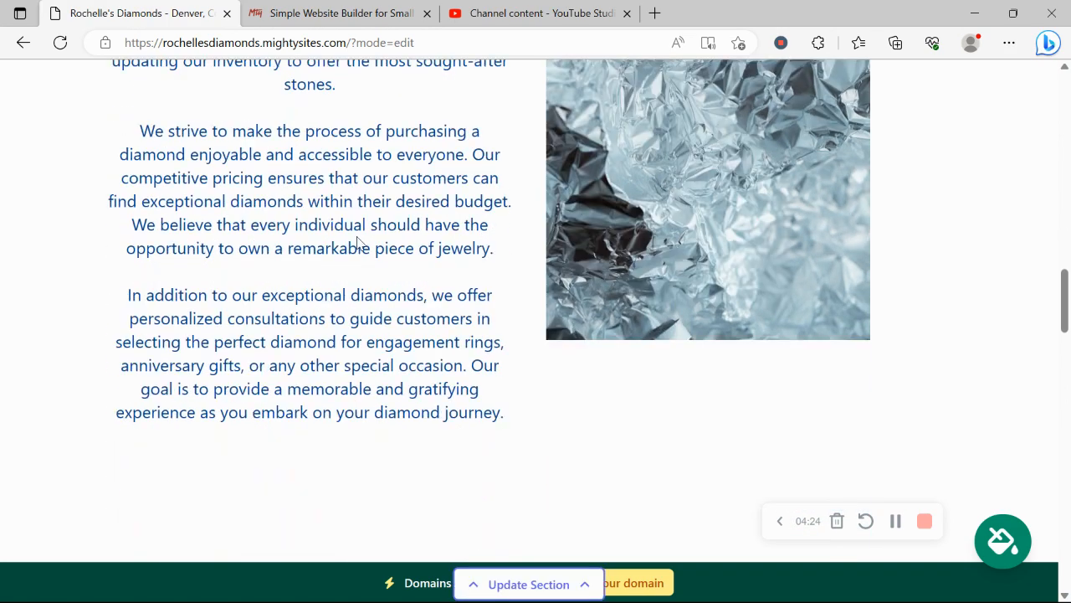
scroll(357, 240, down, 10)
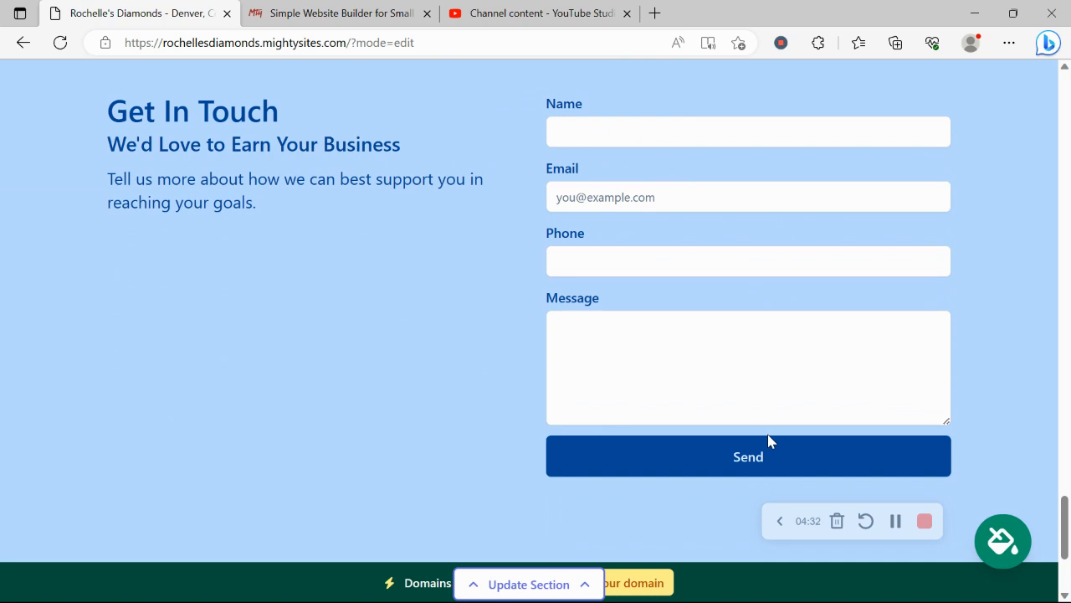
scroll(770, 441, down, 3)
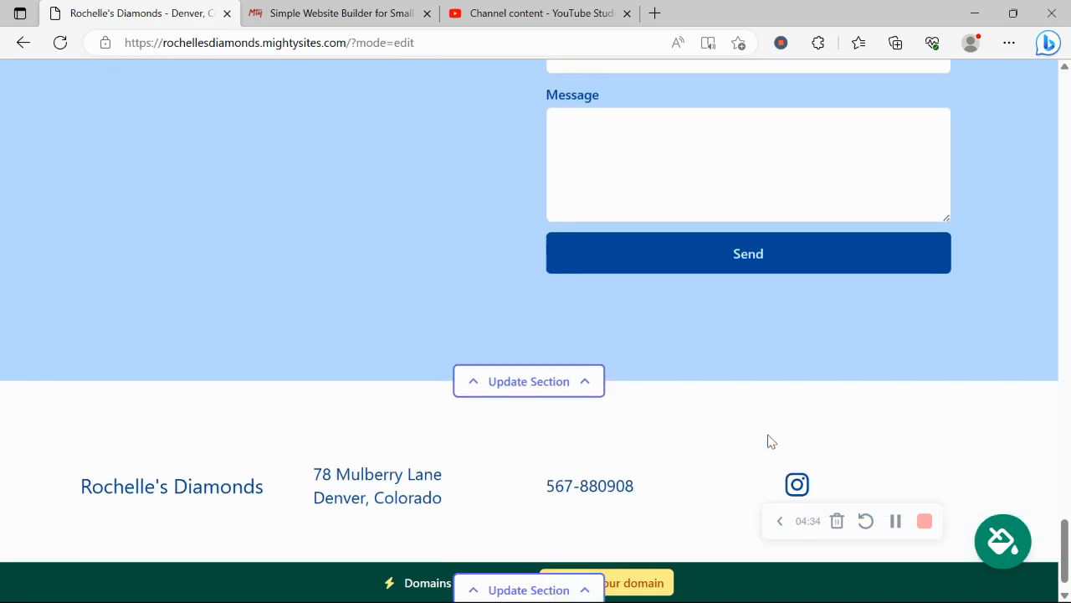
scroll(768, 437, up, 7)
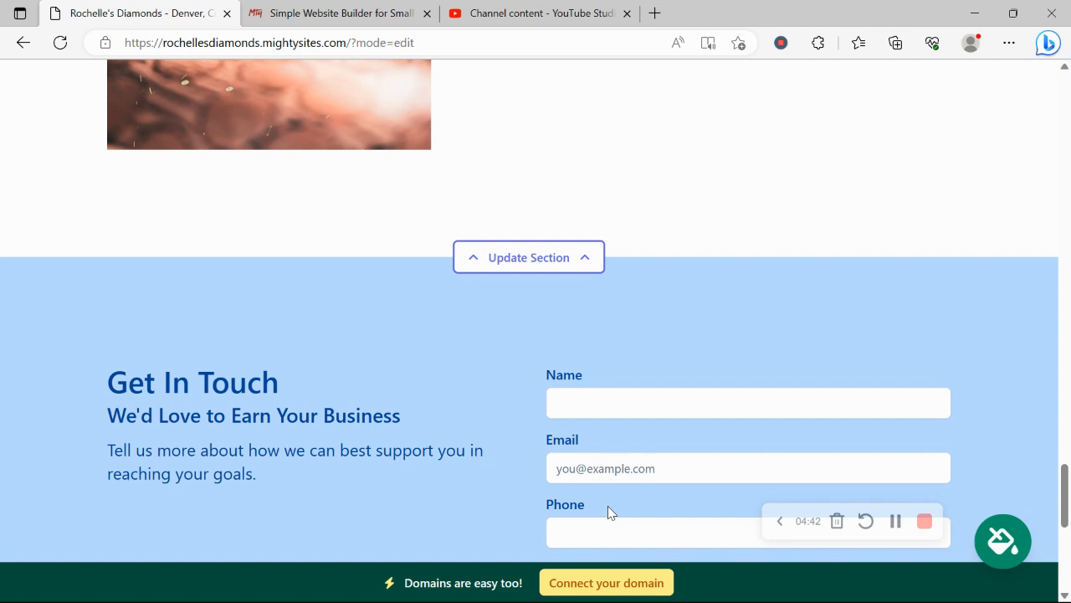
scroll(609, 506, up, 5)
scroll(608, 514, up, 1)
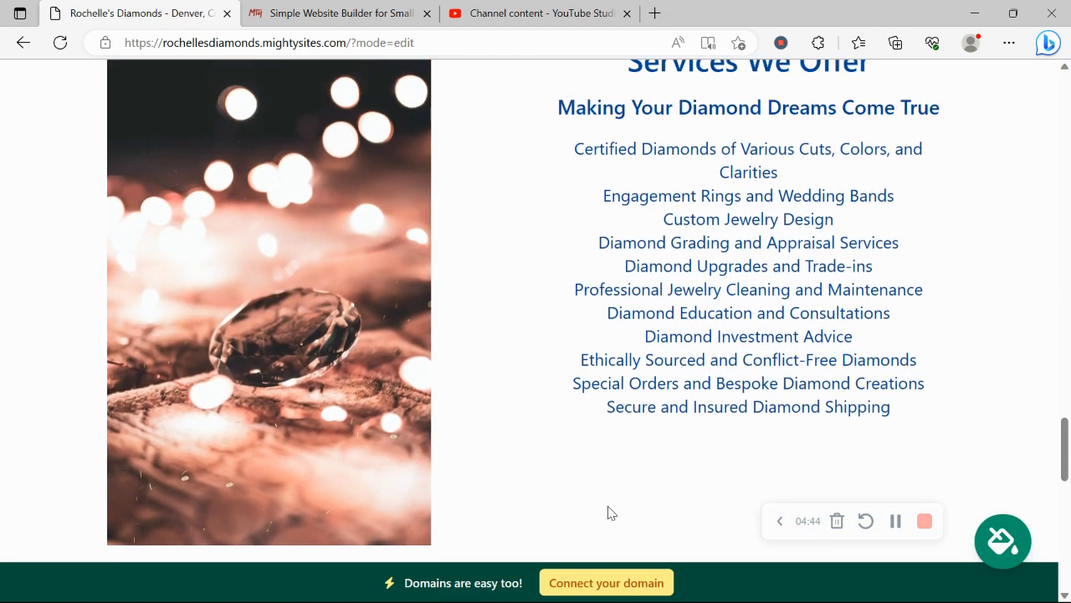
Leave the Connect your domain page for the dashboard and open rochellesdiamonds.mightysites.com in a new tab
click(617, 583)
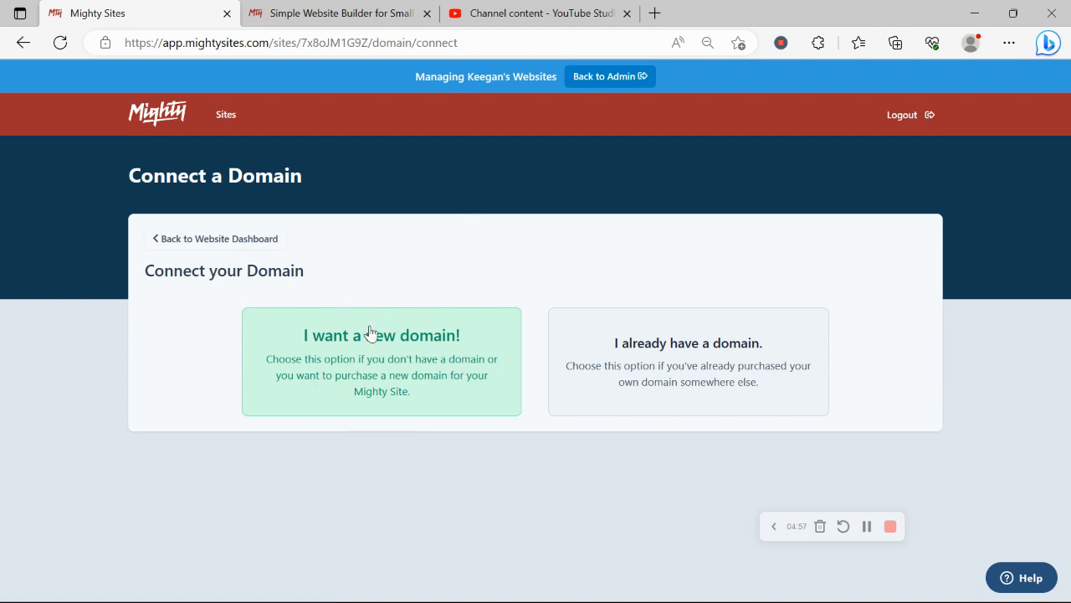
click(243, 245)
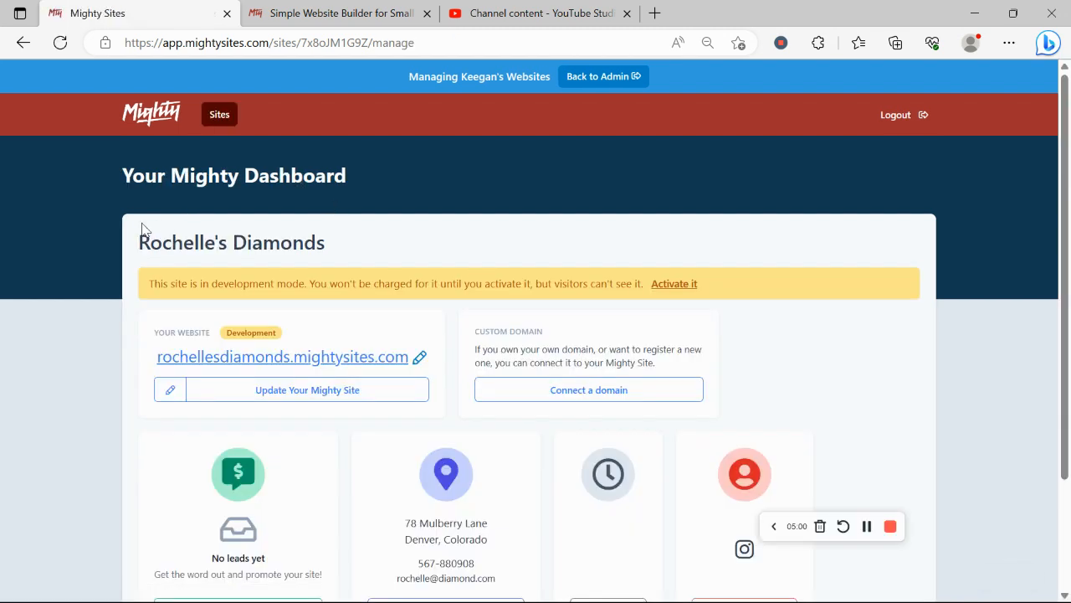
drag(107, 159, 372, 181)
click(2, 564)
scroll(2, 564, down, 1)
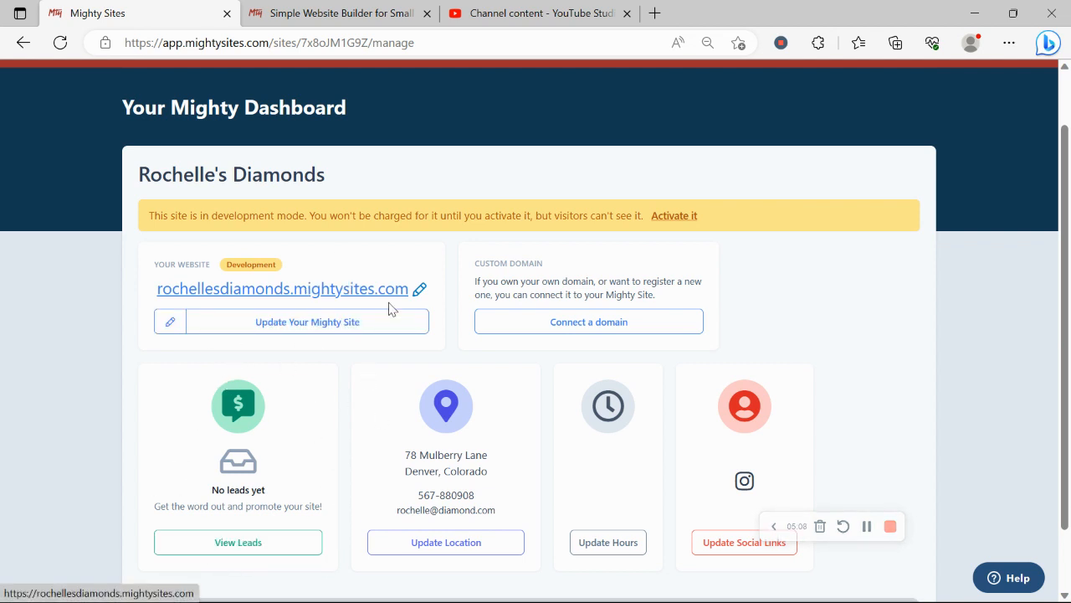
click(366, 293)
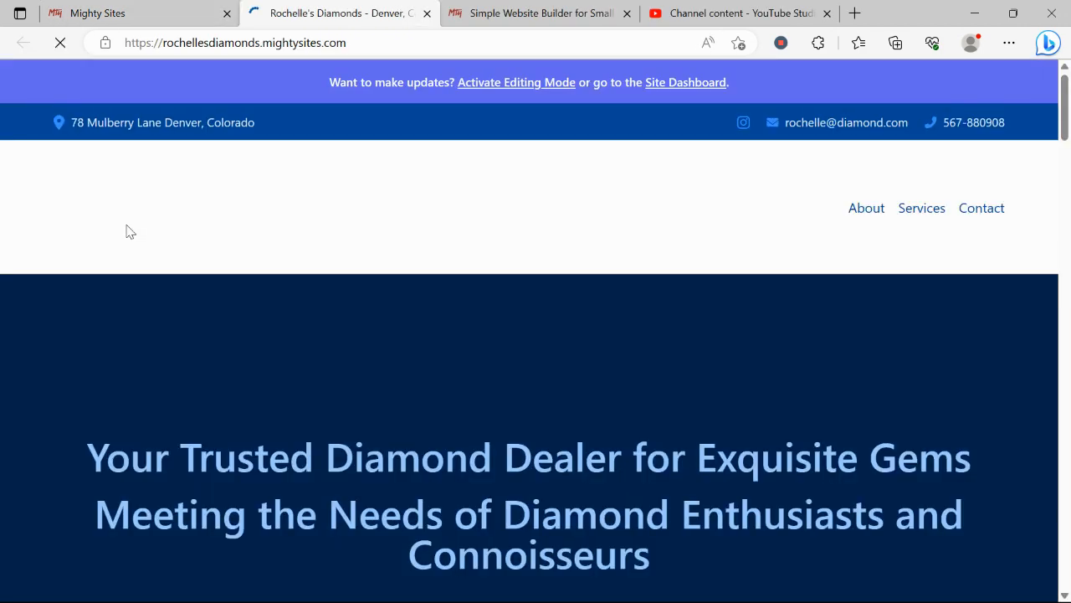
scroll(126, 225, down, 2)
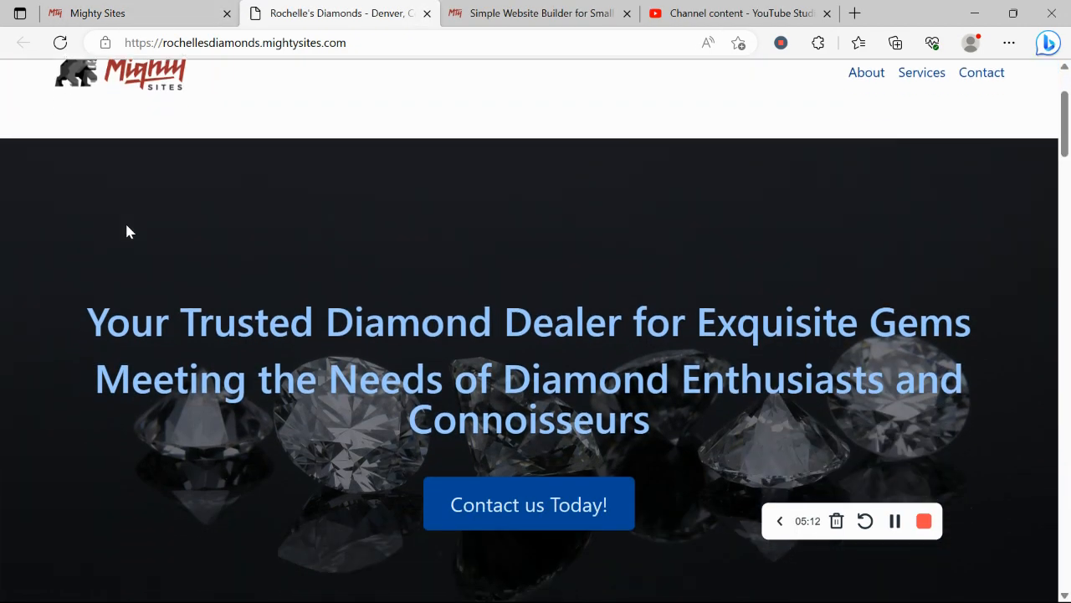
scroll(127, 225, up, 1)
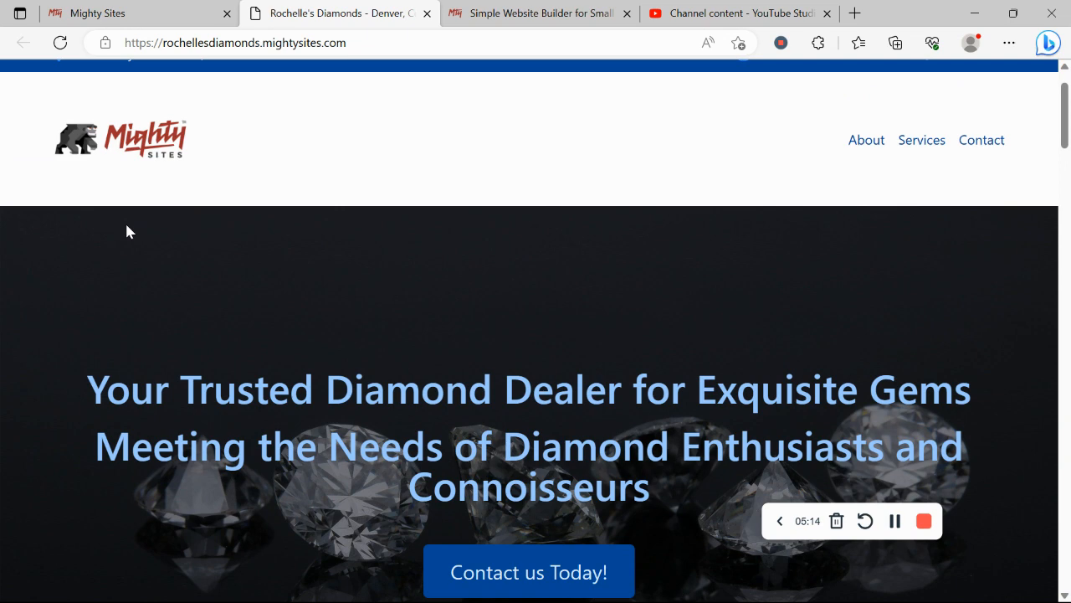
scroll(126, 231, down, 6)
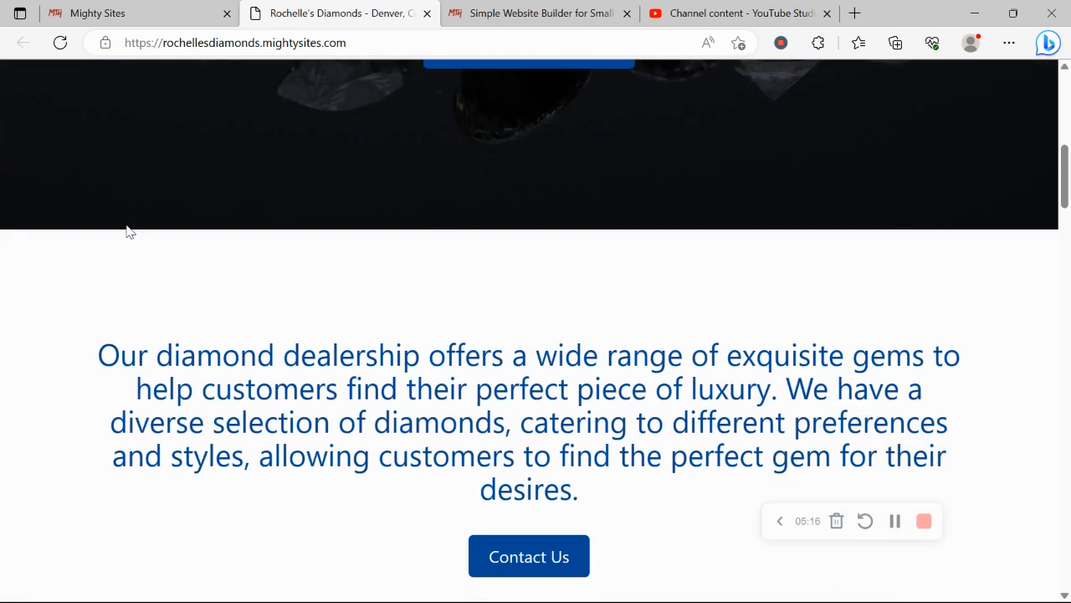
scroll(126, 231, down, 6)
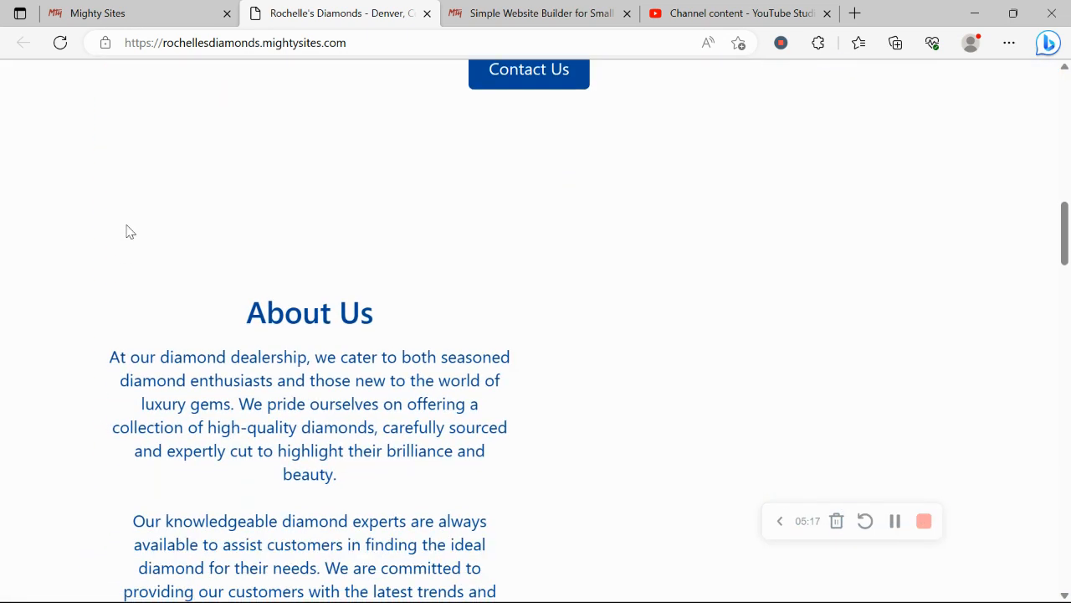
scroll(126, 231, down, 3)
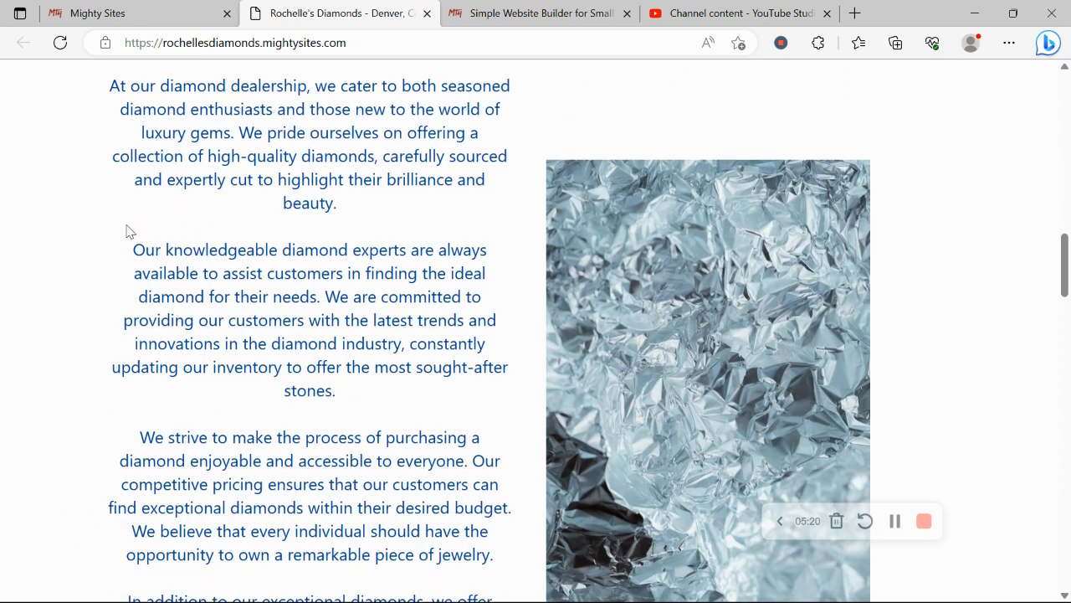
scroll(126, 231, down, 2)
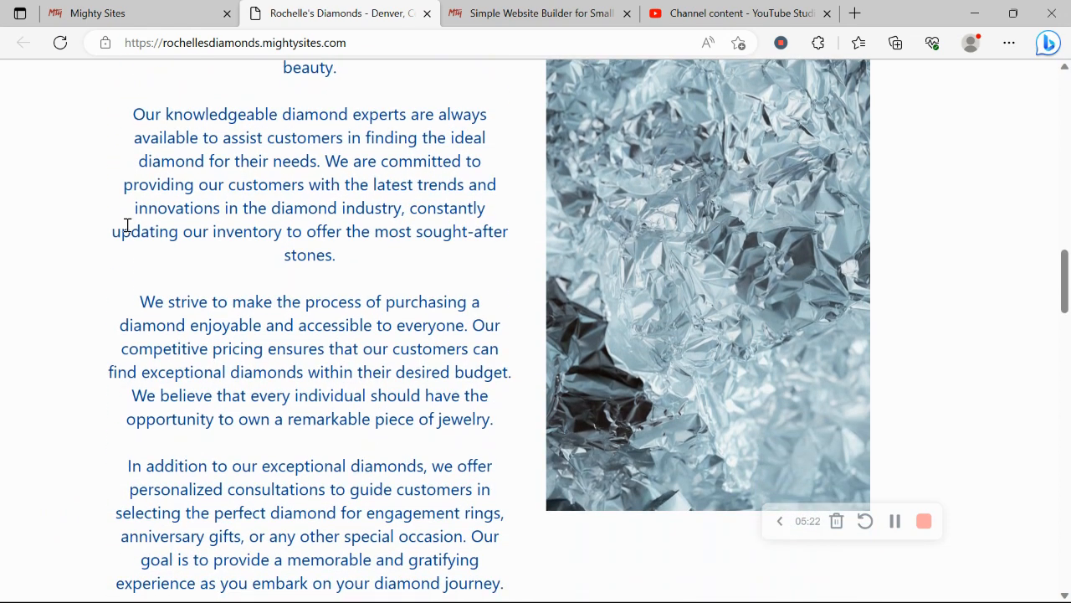